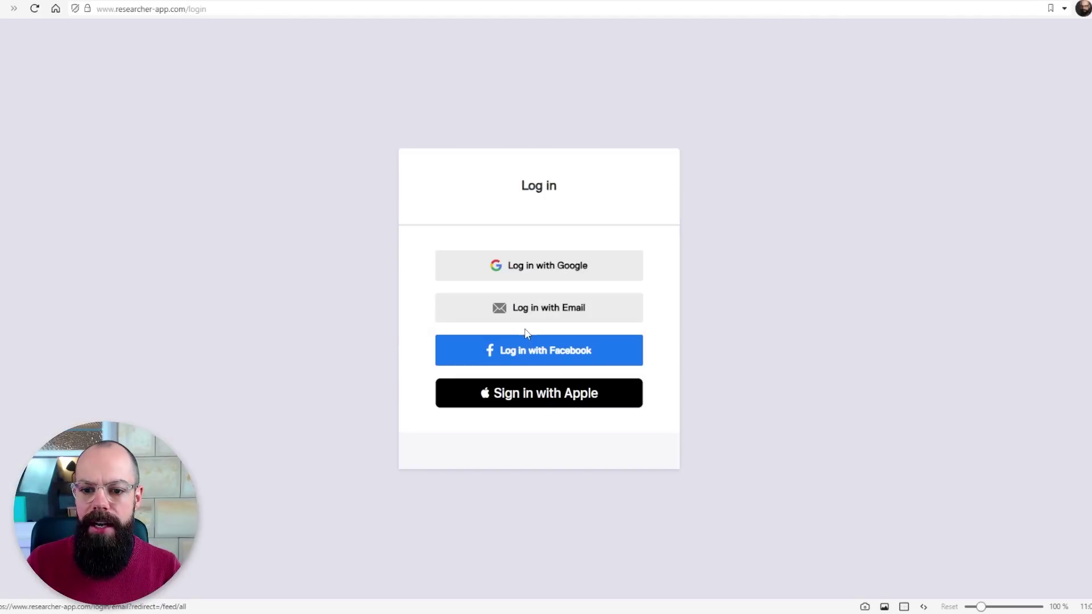
- Sign in with Google, accept the terms, choose the post doc role and skip the institution step
{"action": "left_click", "coordinate": [554, 277]}
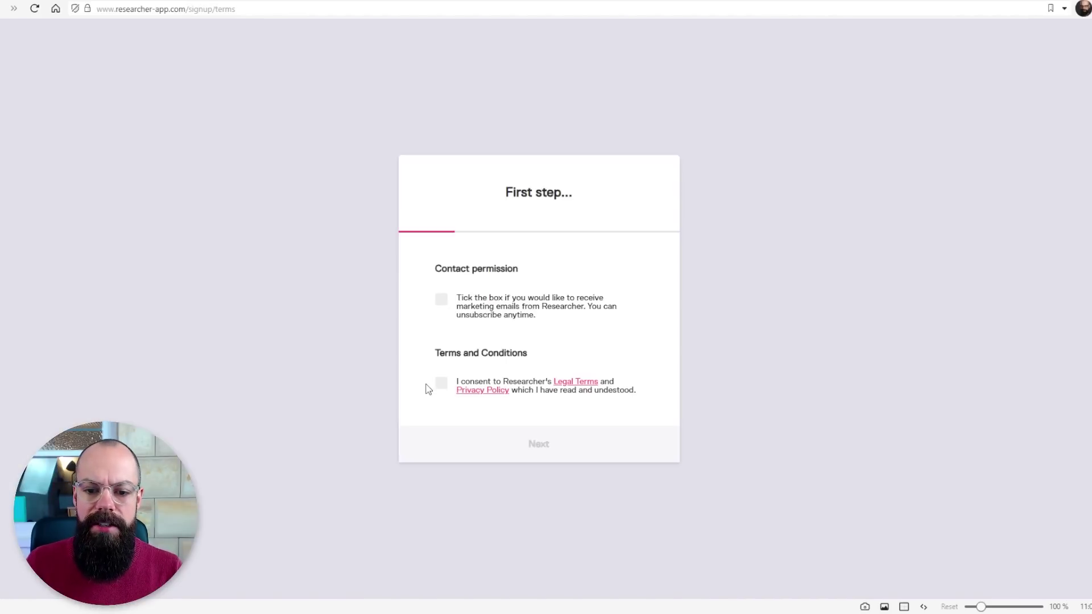
{"action": "left_click", "coordinate": [441, 382]}
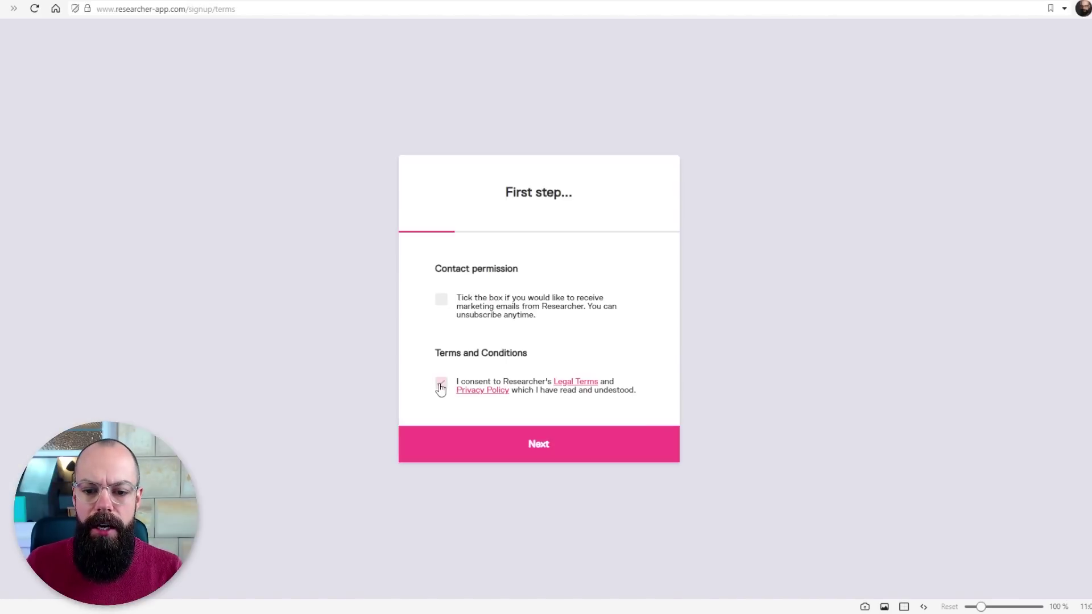
{"action": "left_click", "coordinate": [543, 455]}
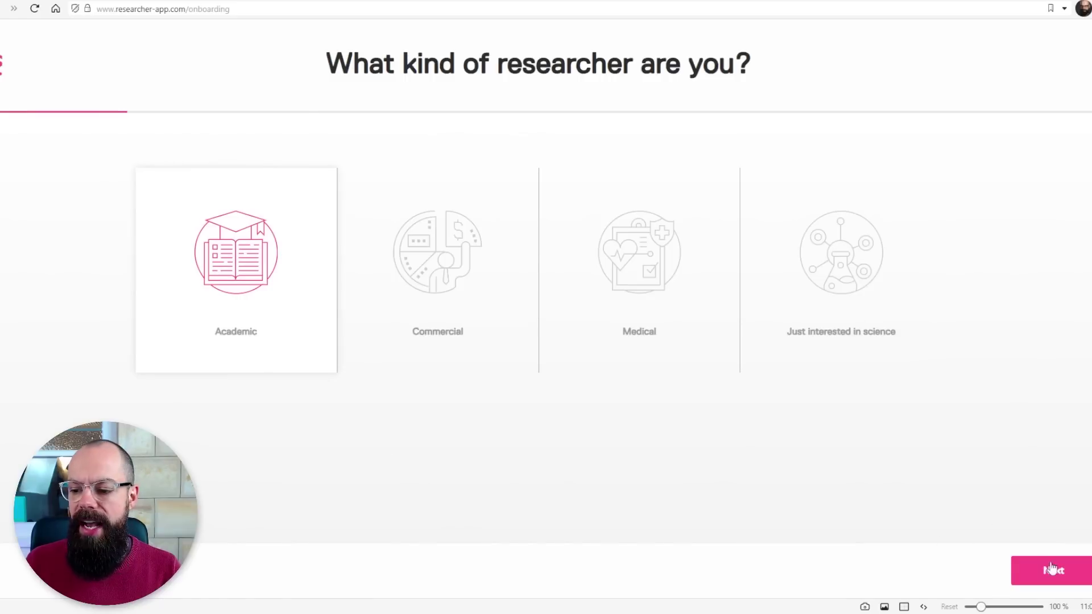
{"action": "left_click", "coordinate": [1054, 570]}
{"action": "left_click", "coordinate": [686, 273]}
{"action": "left_click", "coordinate": [1066, 574]}
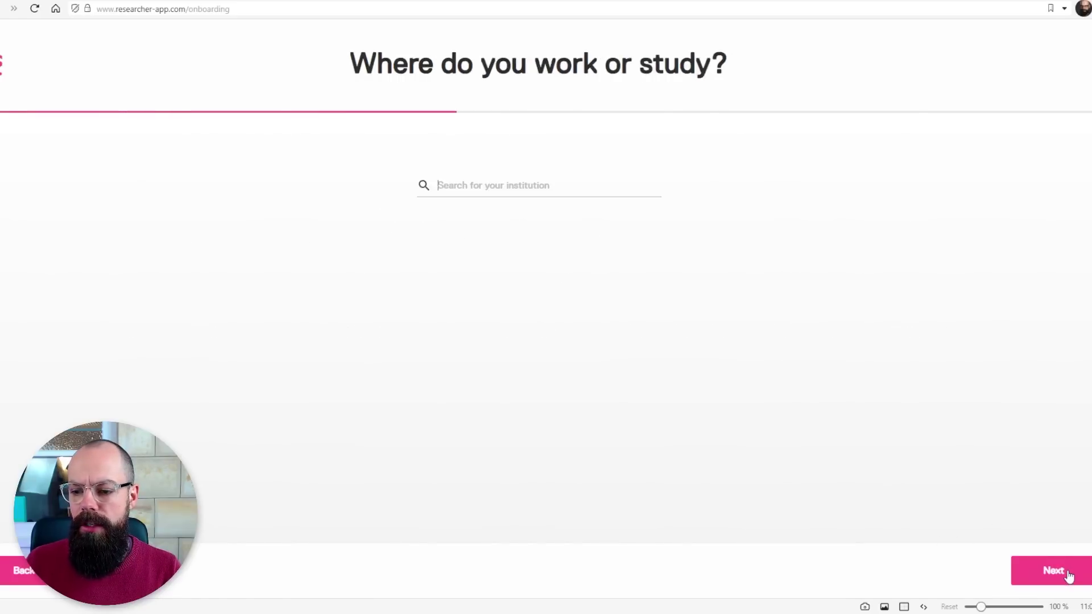
{"action": "left_click", "coordinate": [1053, 571]}
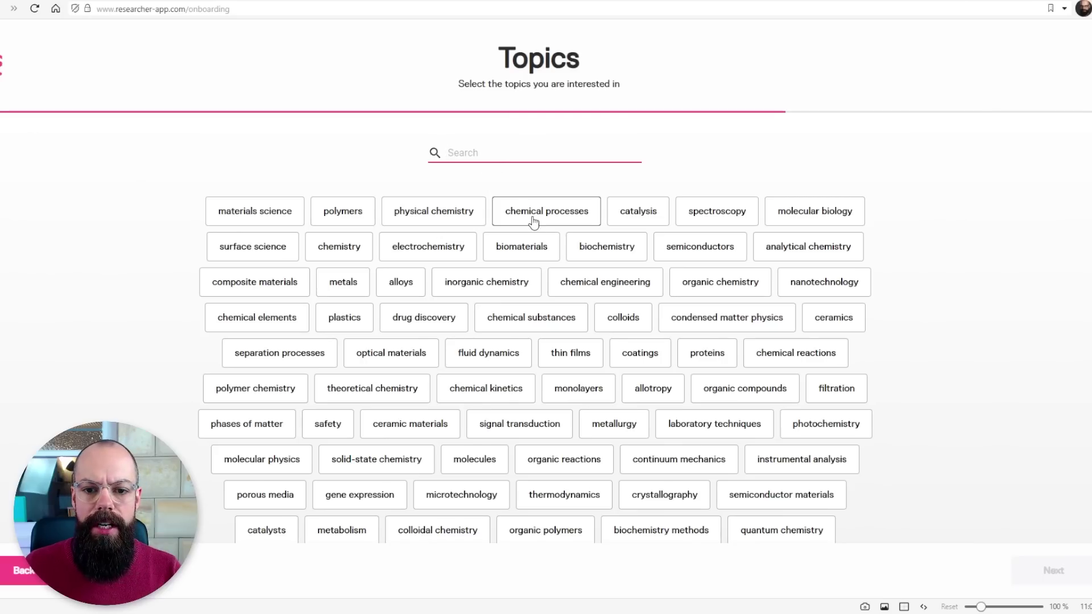
- Follow physical chemistry, chemical physics and materials science, accept the suggested publications and finish onboarding
{"action": "left_click", "coordinate": [465, 215]}
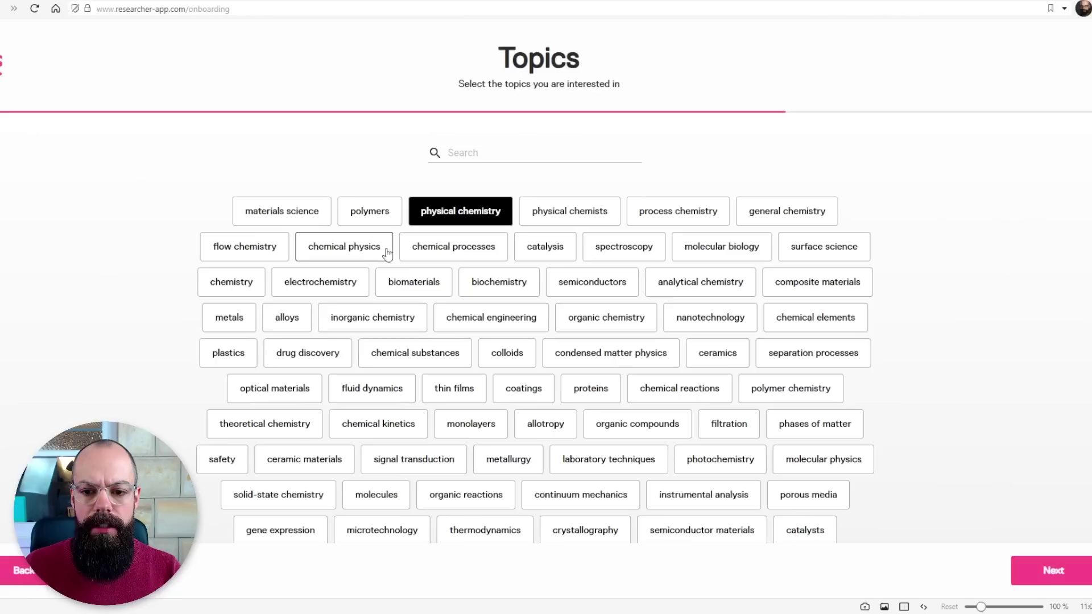
{"action": "left_click", "coordinate": [374, 247]}
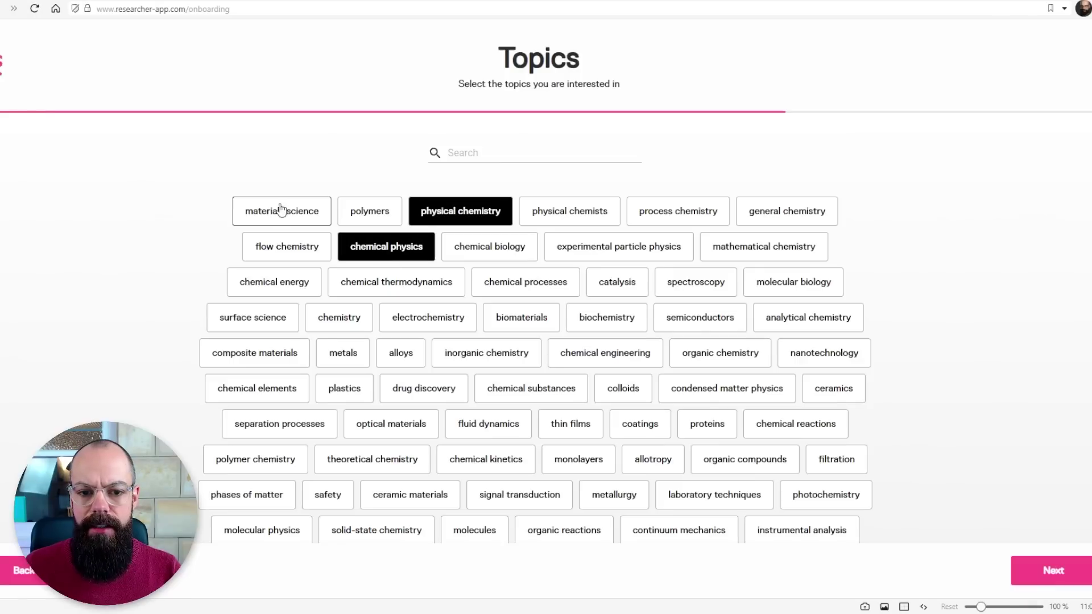
{"action": "left_click", "coordinate": [281, 211]}
{"action": "scroll", "coordinate": [677, 434], "scroll_direction": "down", "scroll_amount": 5}
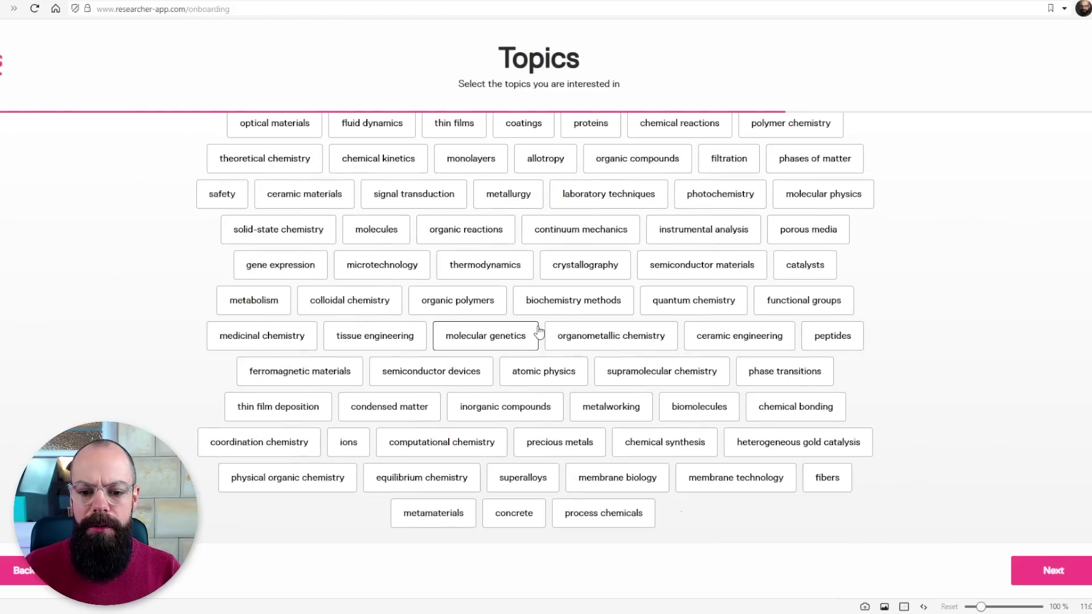
{"action": "scroll", "coordinate": [538, 339], "scroll_direction": "up", "scroll_amount": 5}
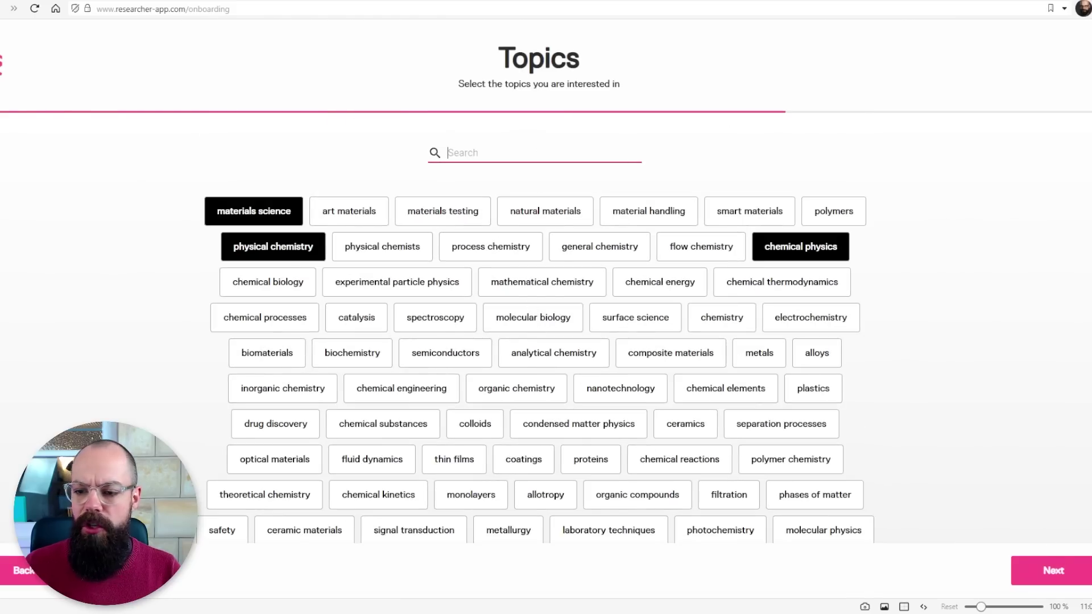
{"action": "left_click", "coordinate": [1052, 572]}
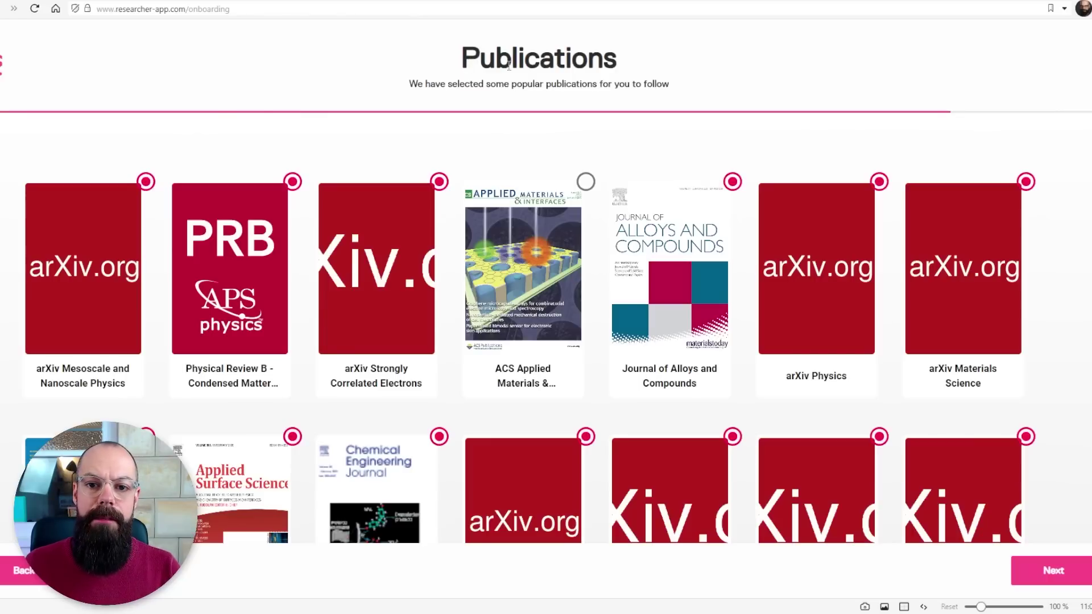
{"action": "left_click", "coordinate": [1084, 567]}
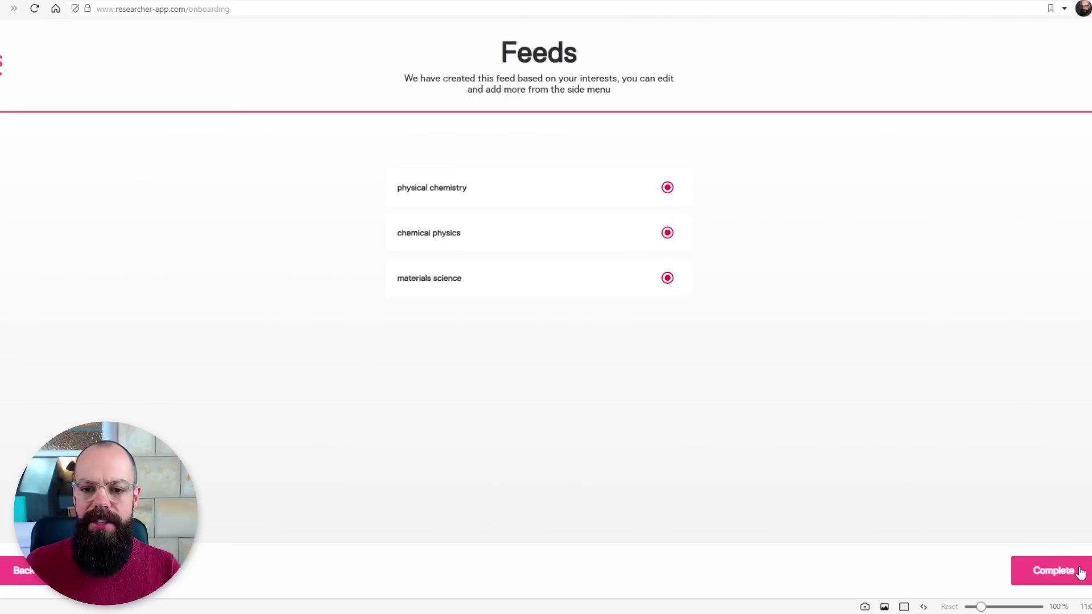
{"action": "left_click", "coordinate": [1075, 573]}
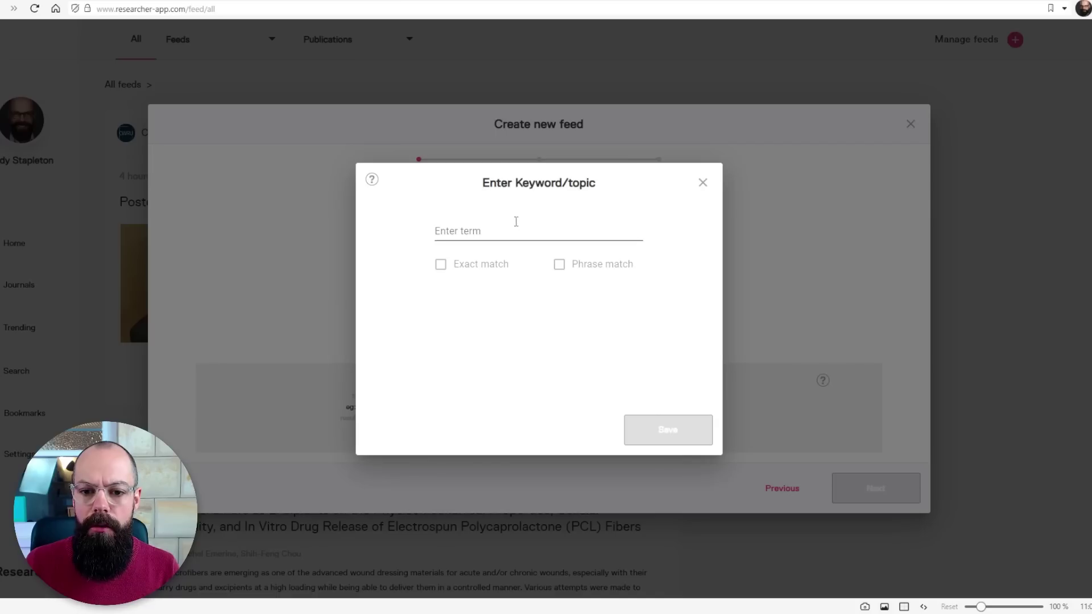
- Enter the keyword 'tr' in the Create new feed form
{"action": "type", "text": "tr"}
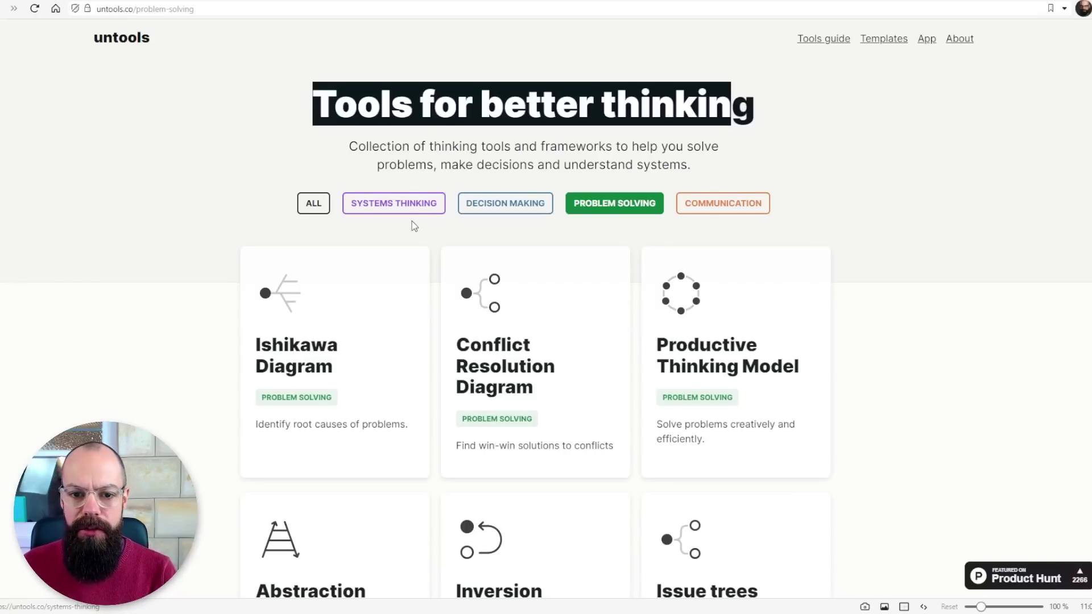
- Try the Systems Thinking, Decision Making, Problem Solving and Communication category filters
{"action": "left_click", "coordinate": [404, 207]}
{"action": "left_click", "coordinate": [506, 208]}
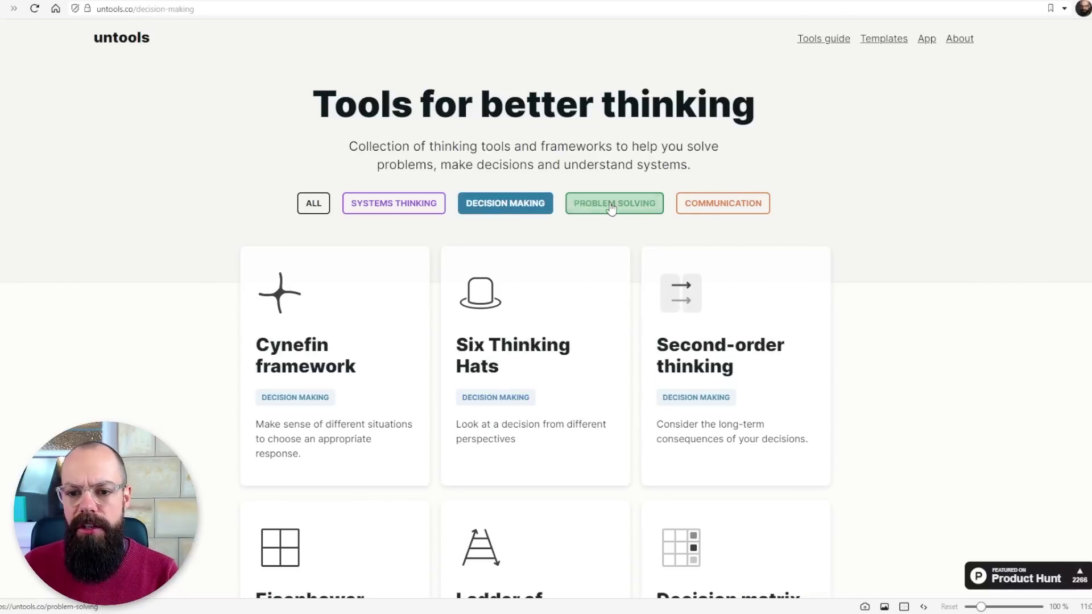
{"action": "left_click", "coordinate": [638, 202]}
{"action": "left_click", "coordinate": [719, 204]}
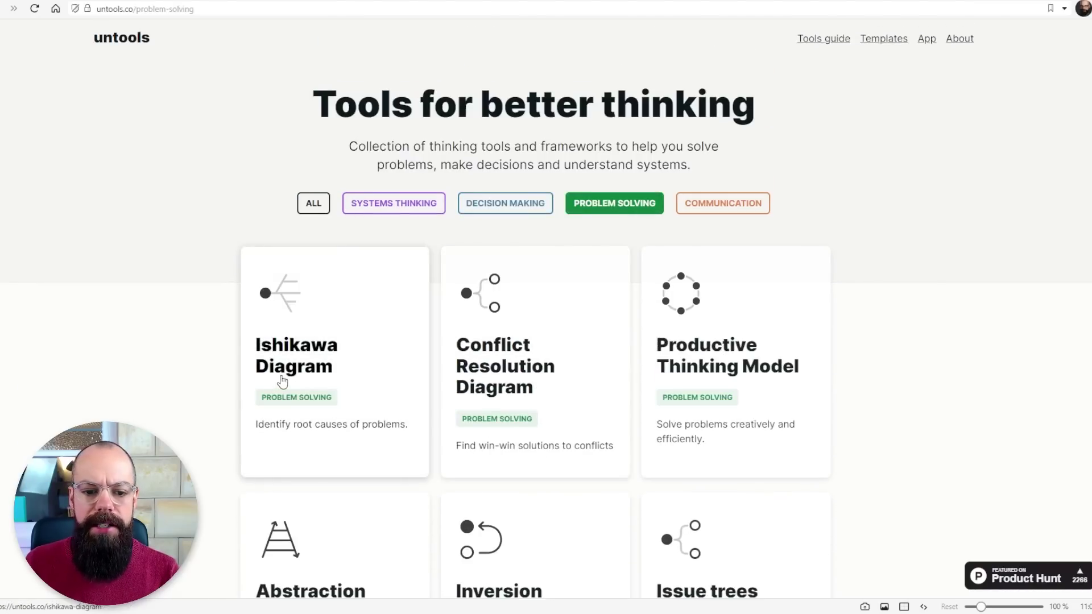
- Open the Ishikawa Diagram guide, read down through its fishbone examples and return to the top
{"action": "left_click", "coordinate": [282, 381]}
{"action": "scroll", "coordinate": [258, 273], "scroll_direction": "down", "scroll_amount": 12}
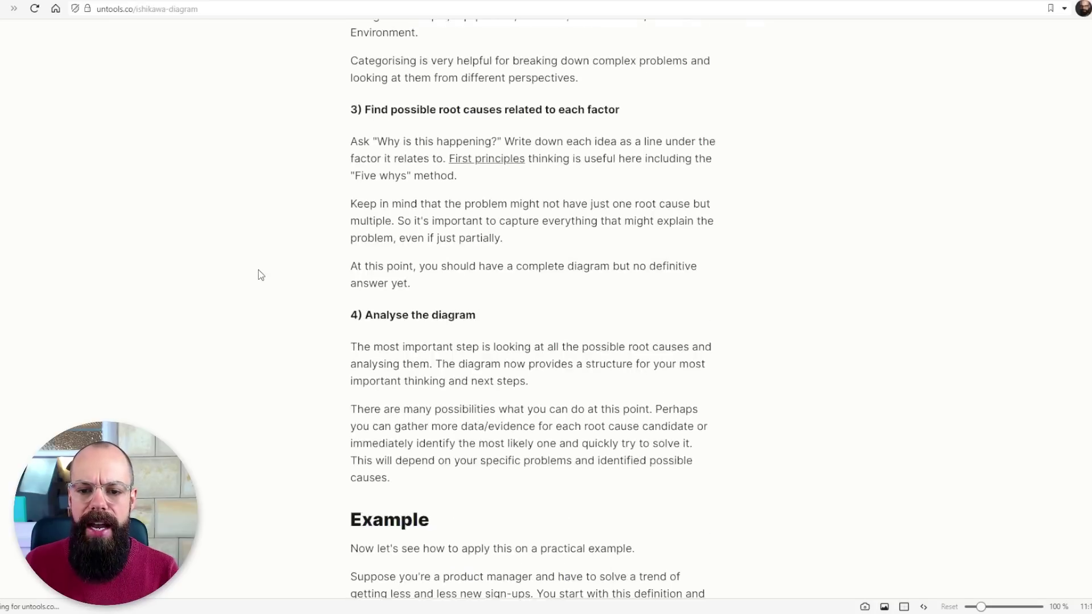
{"action": "scroll", "coordinate": [258, 276], "scroll_direction": "down", "scroll_amount": 5}
{"action": "scroll", "coordinate": [546, 391], "scroll_direction": "up", "scroll_amount": 7}
{"action": "scroll", "coordinate": [512, 370], "scroll_direction": "down", "scroll_amount": 11}
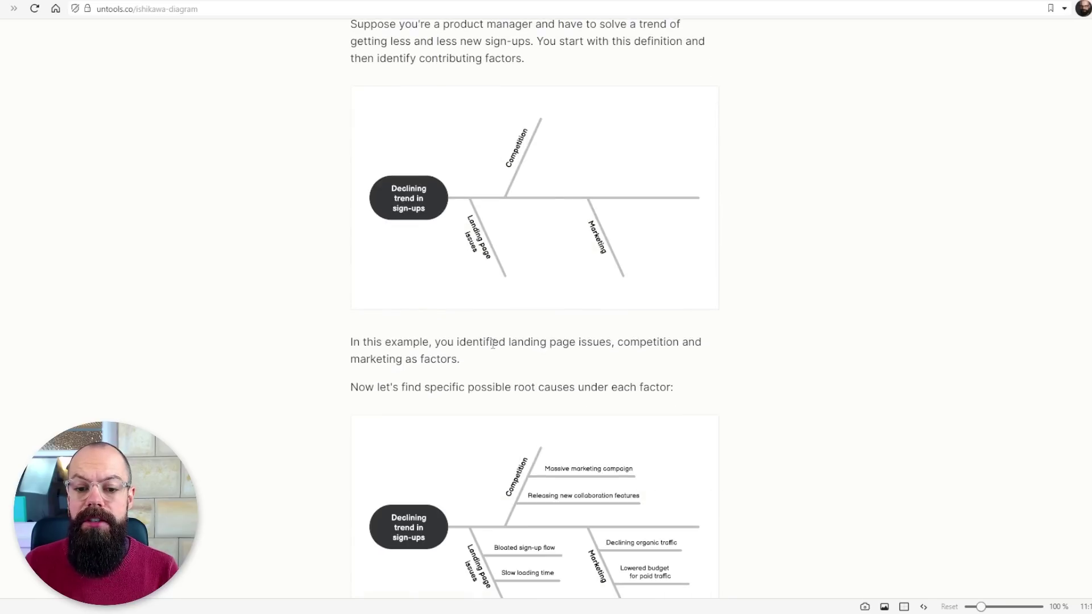
{"action": "scroll", "coordinate": [491, 341], "scroll_direction": "down", "scroll_amount": 11}
{"action": "scroll", "coordinate": [461, 375], "scroll_direction": "up", "scroll_amount": 7}
{"action": "scroll", "coordinate": [461, 375], "scroll_direction": "up", "scroll_amount": 20}
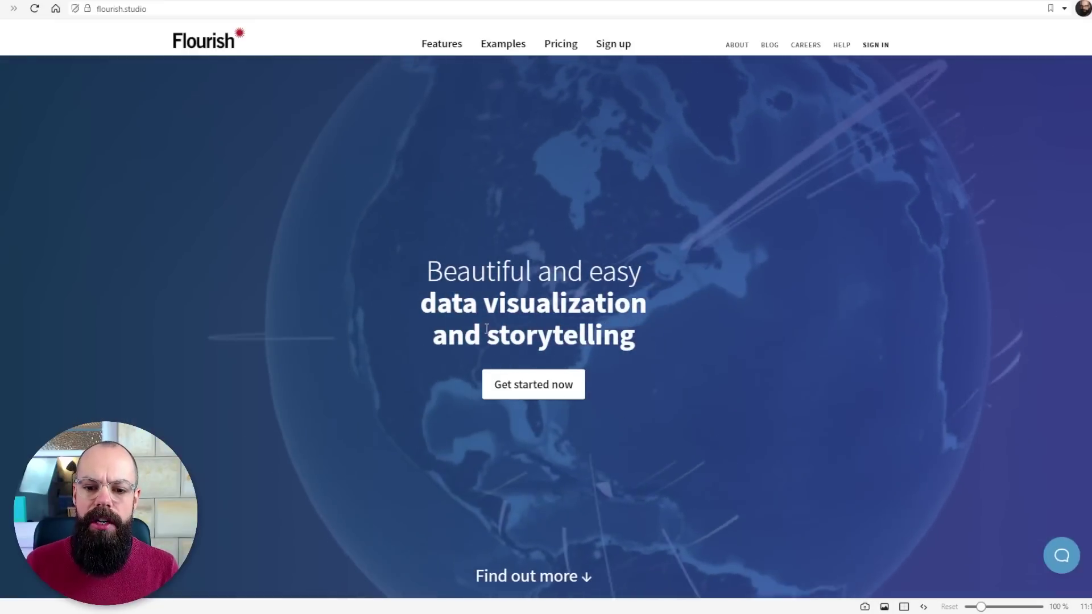
- Scroll down to the Flourish homepage footer and go to Examples
{"action": "scroll", "coordinate": [551, 359], "scroll_direction": "down", "scroll_amount": 20}
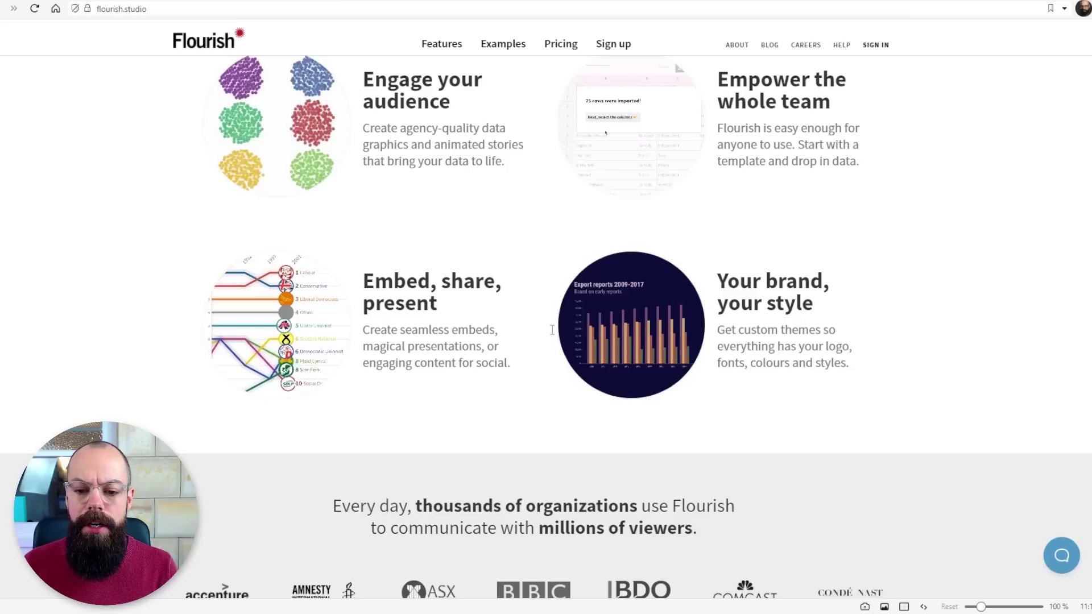
{"action": "scroll", "coordinate": [552, 330], "scroll_direction": "down", "scroll_amount": 15}
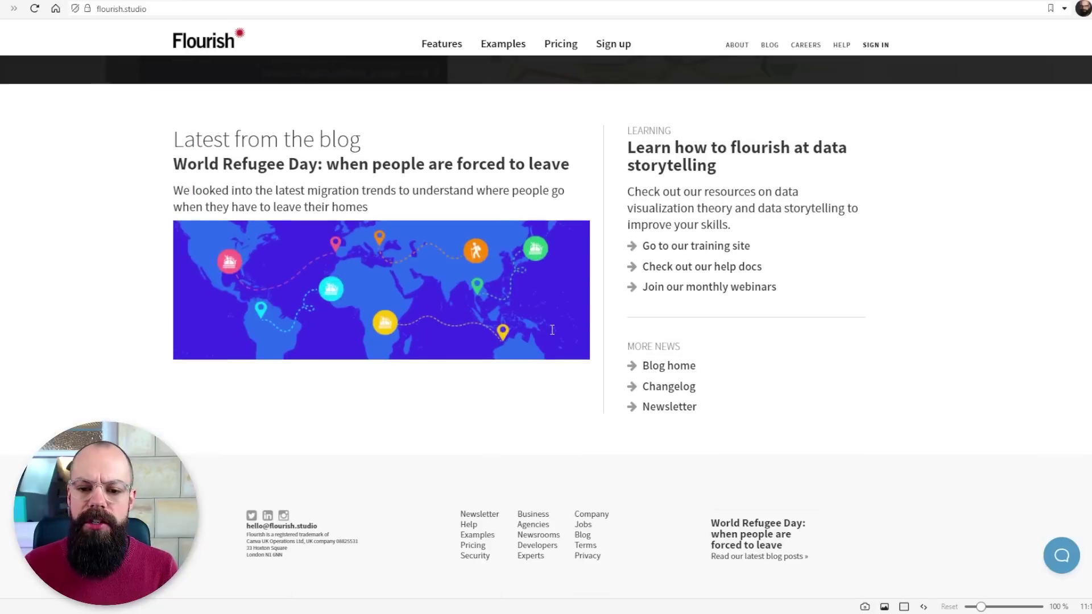
{"action": "left_click", "coordinate": [473, 537]}
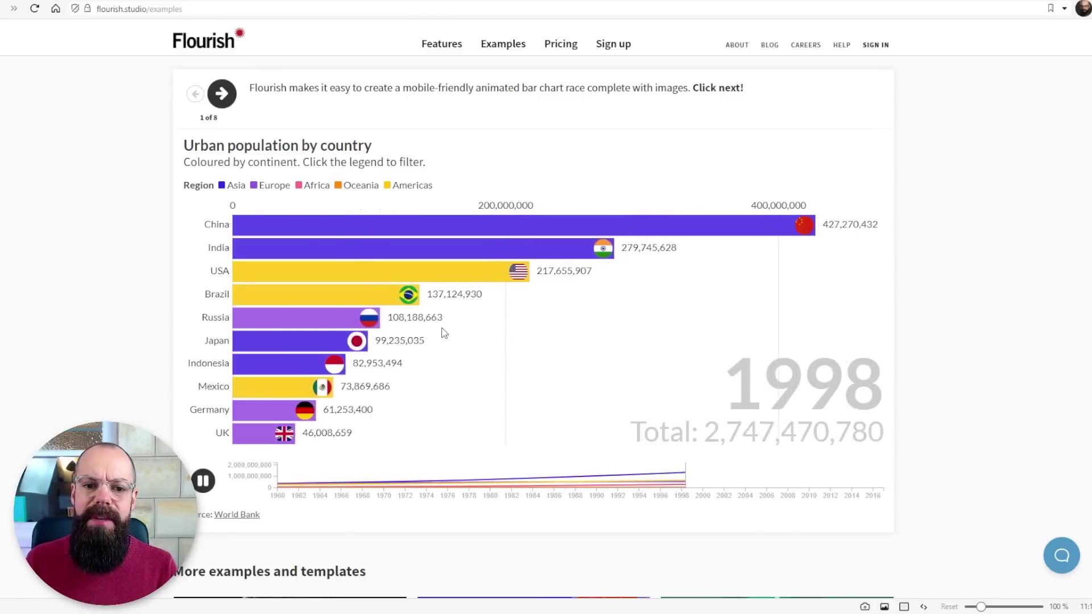
- Skip ahead in the bar chart race and load the Survey data example story
{"action": "double_click", "coordinate": [222, 94]}
{"action": "scroll", "coordinate": [379, 277], "scroll_direction": "up", "scroll_amount": 5}
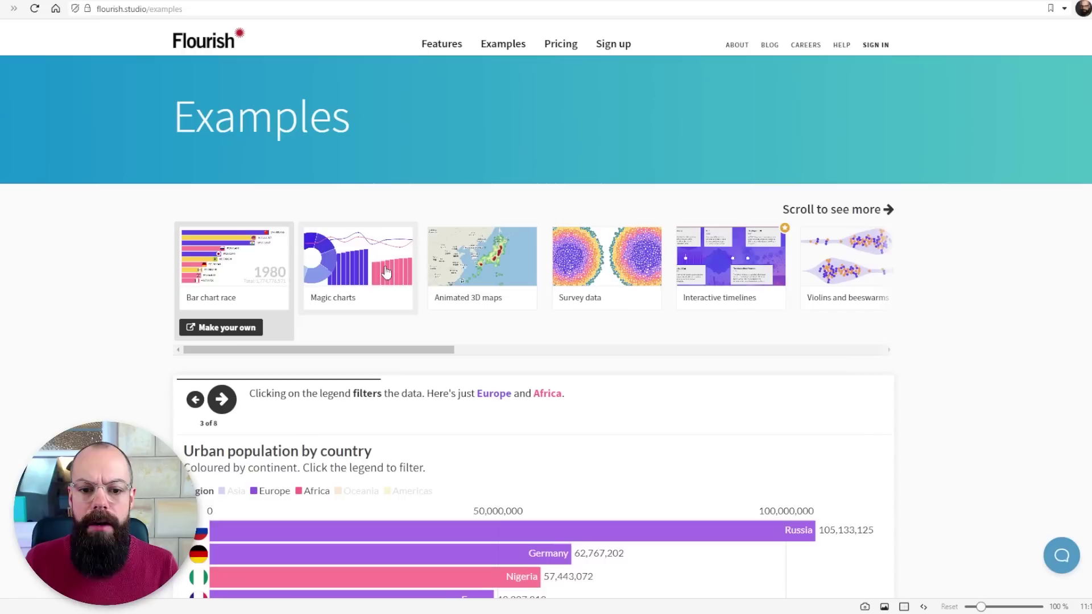
{"action": "left_click", "coordinate": [604, 267]}
- Advance the survey story through steps 2 to 5, from film details to the category grid
{"action": "scroll", "coordinate": [575, 324], "scroll_direction": "down", "scroll_amount": 5}
{"action": "scroll", "coordinate": [422, 353], "scroll_direction": "down", "scroll_amount": 1}
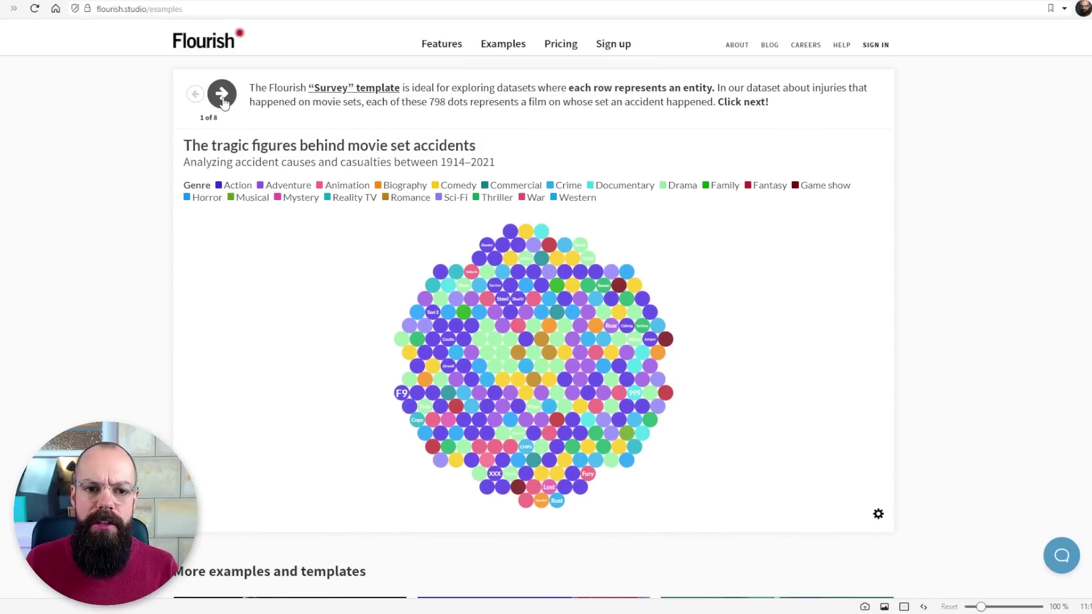
{"action": "left_click", "coordinate": [222, 95]}
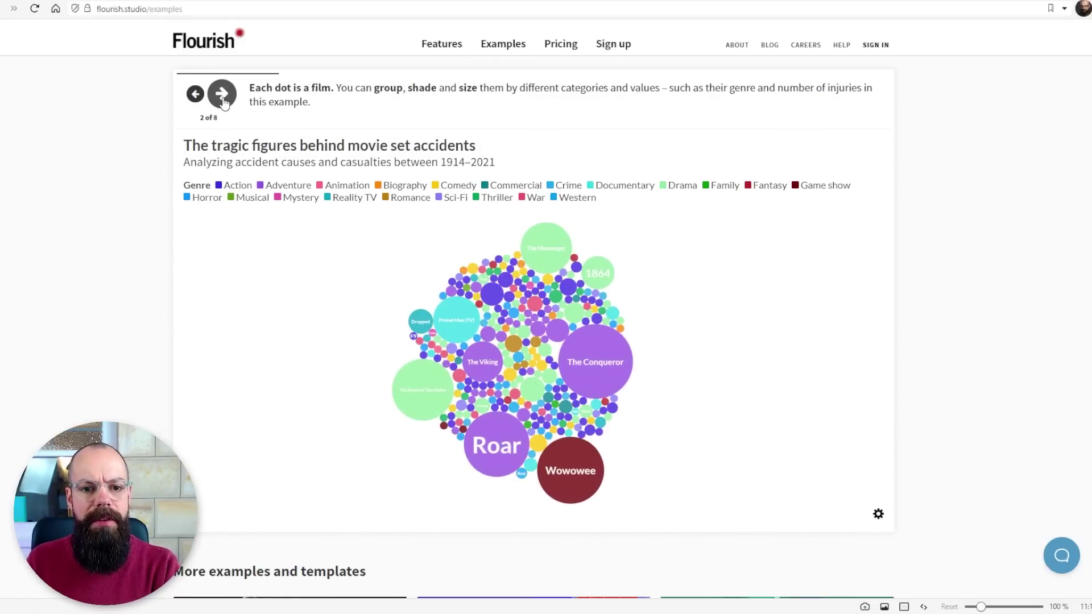
{"action": "left_click", "coordinate": [223, 98]}
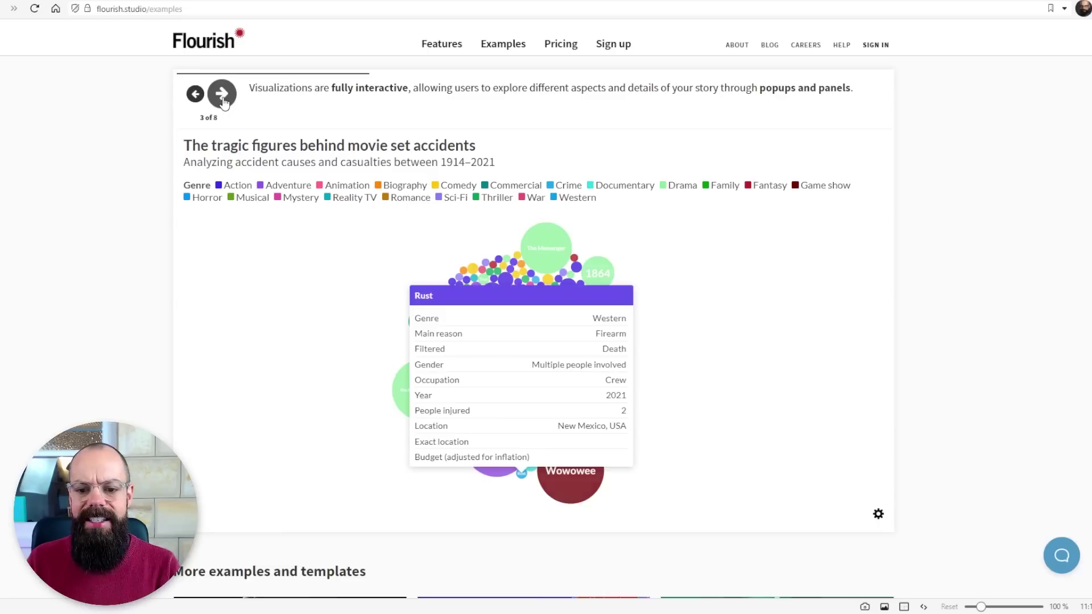
{"action": "left_click", "coordinate": [222, 95]}
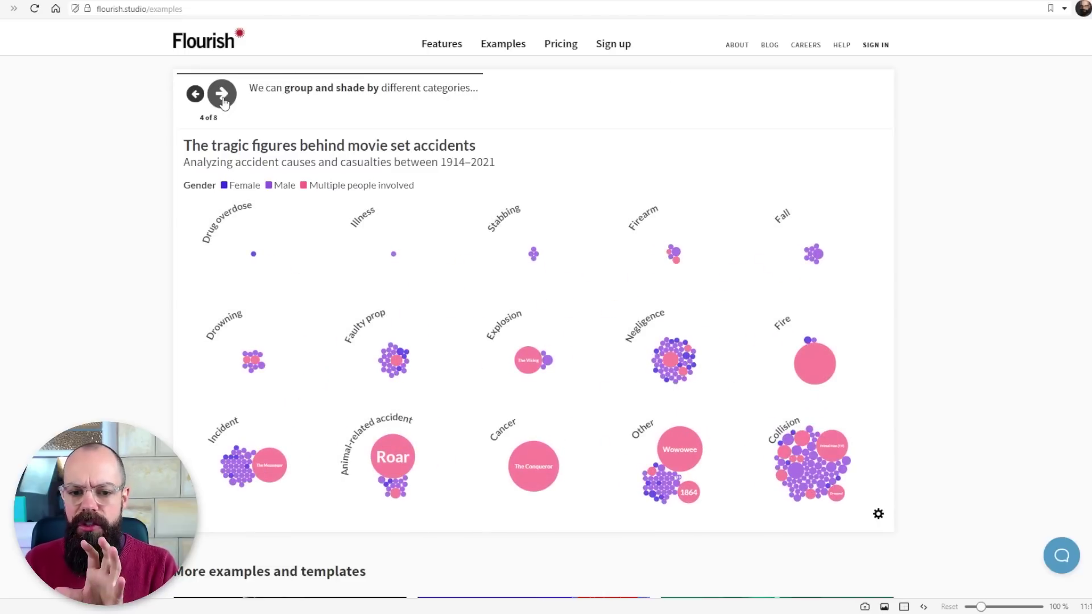
{"action": "left_click", "coordinate": [222, 97]}
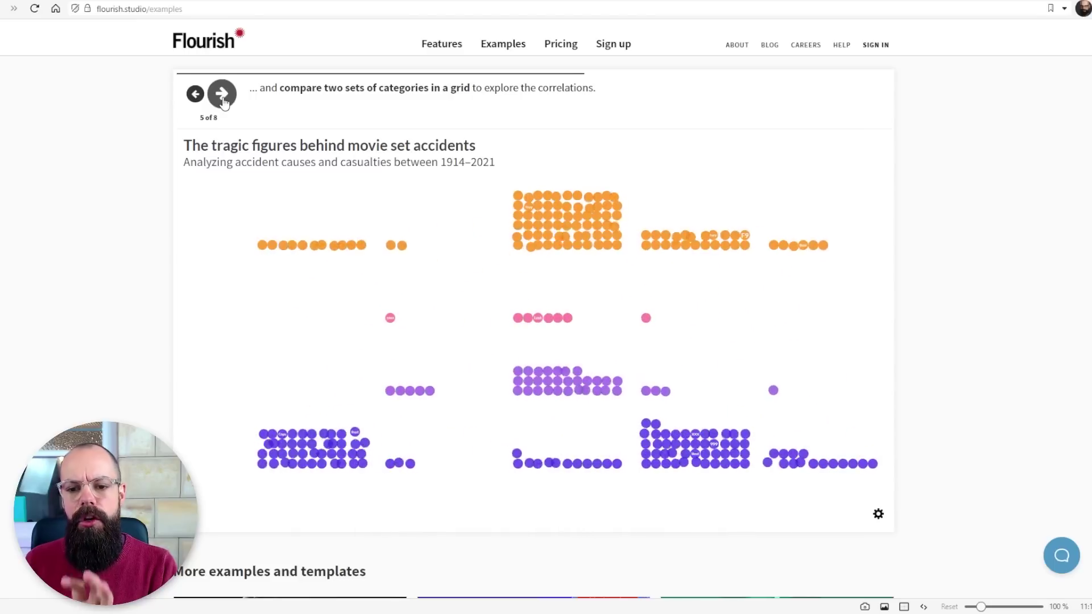
- Move the map story on to its next step
{"action": "scroll", "coordinate": [534, 228], "scroll_direction": "up", "scroll_amount": 4}
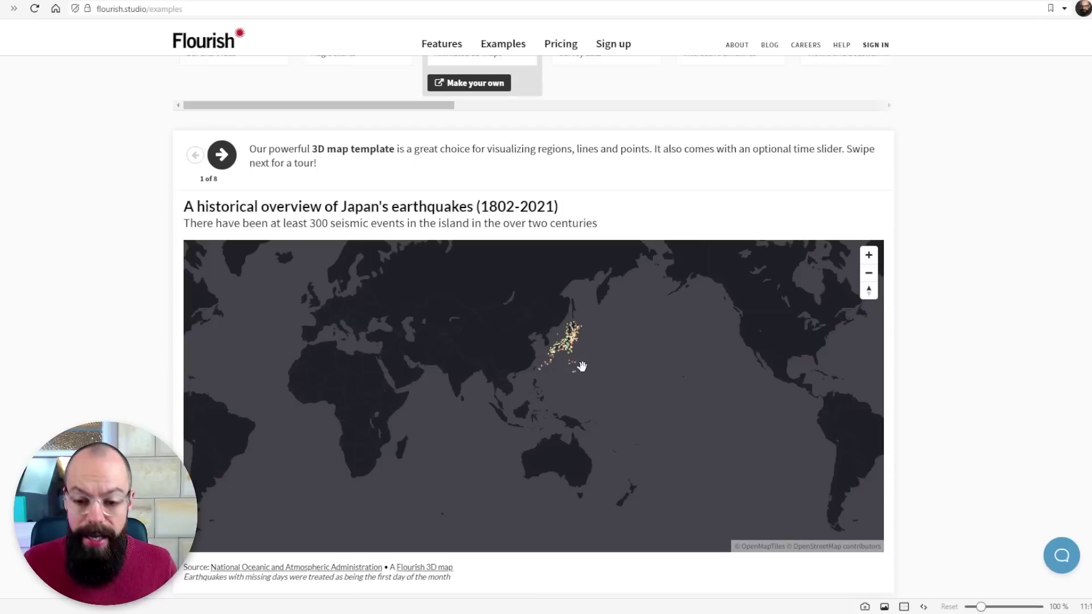
{"action": "scroll", "coordinate": [581, 365], "scroll_direction": "up", "scroll_amount": 10}
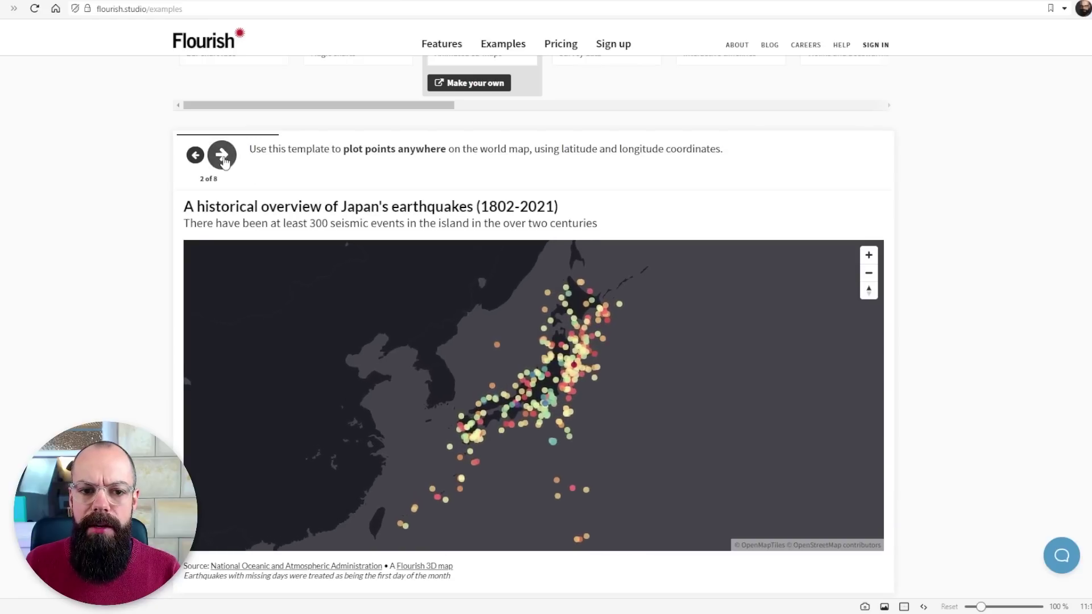
{"action": "left_click", "coordinate": [223, 161]}
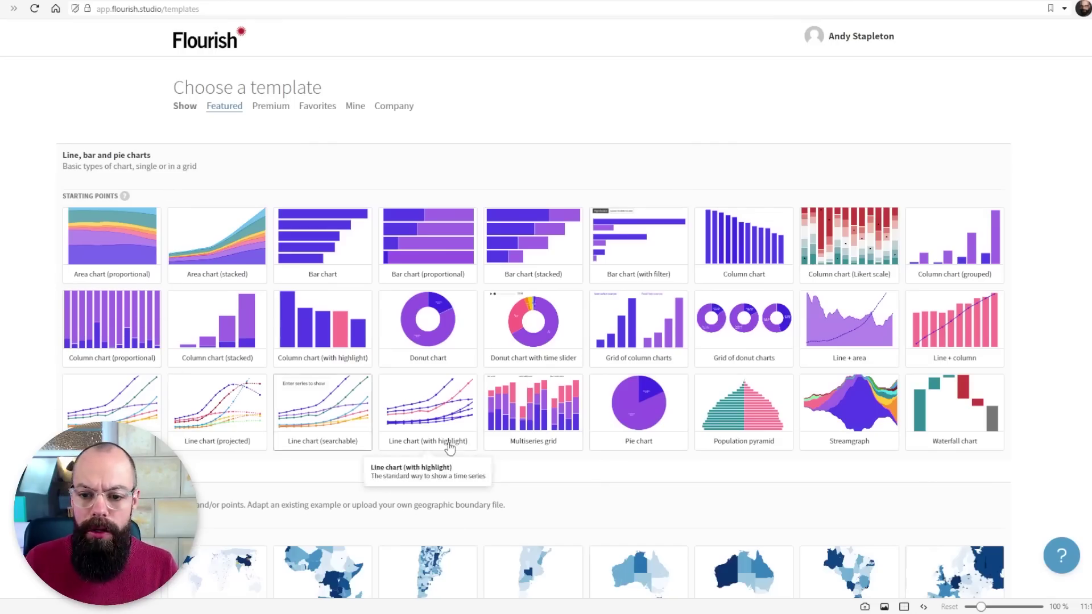
- Scroll through the Featured chart templates in the gallery
{"action": "scroll", "coordinate": [611, 385], "scroll_direction": "down", "scroll_amount": 3}
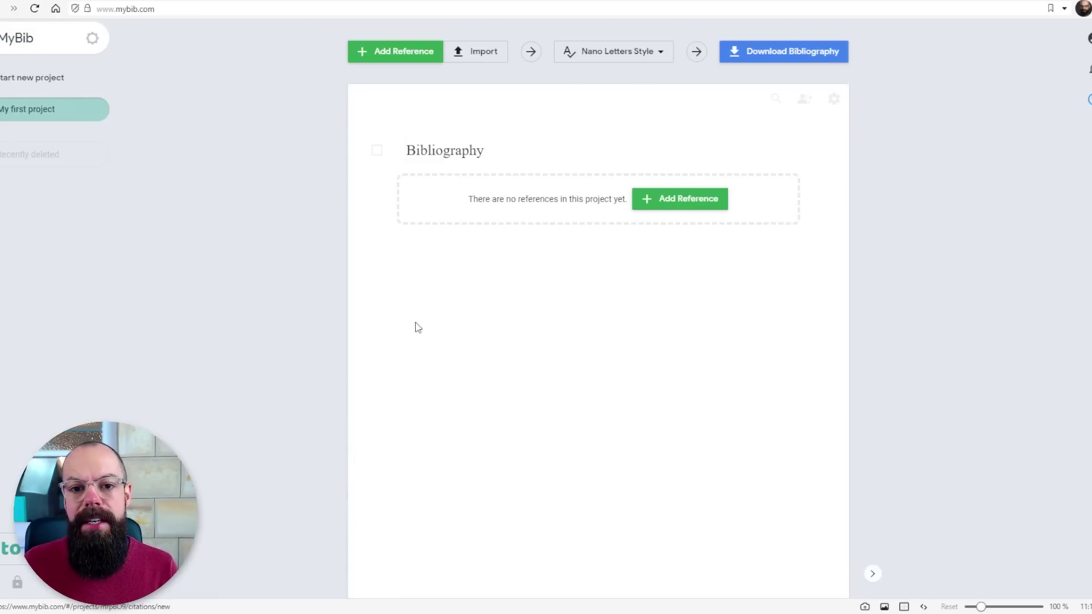
{"action": "left_click", "coordinate": [380, 49]}
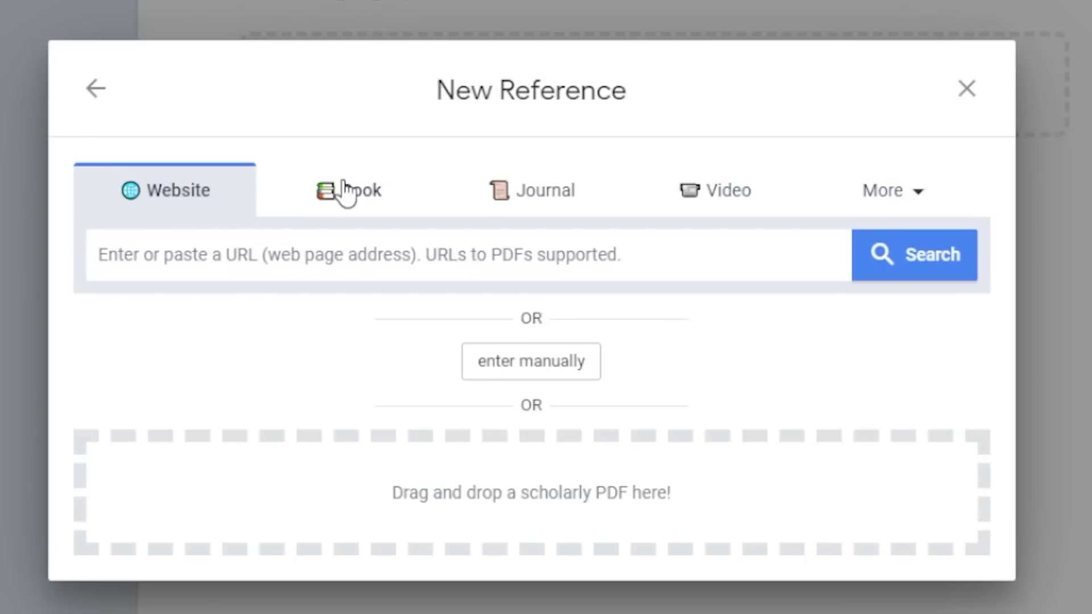
{"action": "left_click", "coordinate": [344, 190]}
{"action": "left_click", "coordinate": [546, 210]}
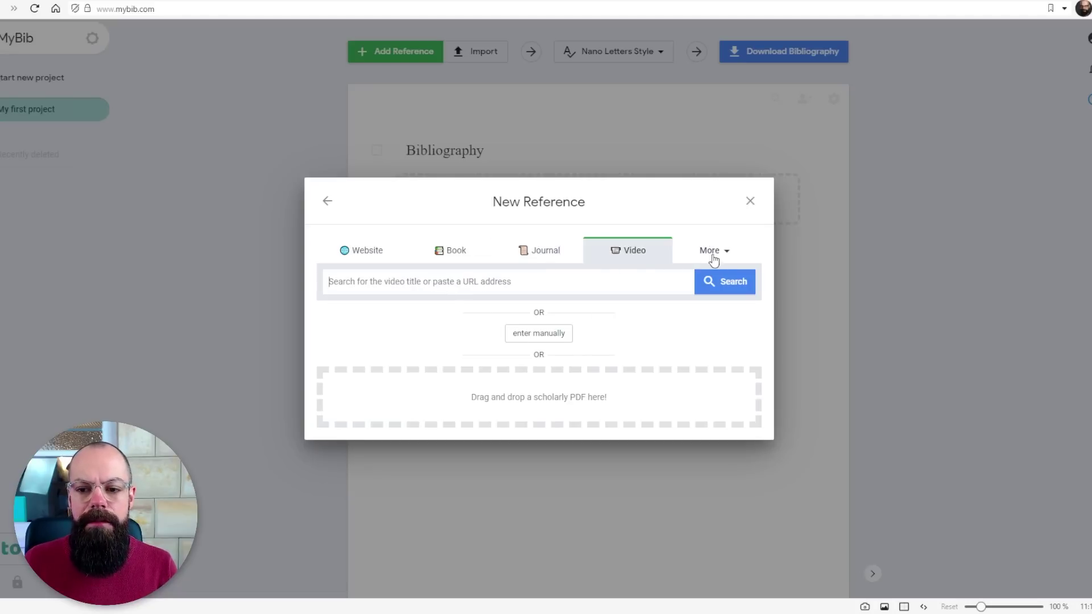
{"action": "left_click", "coordinate": [714, 251]}
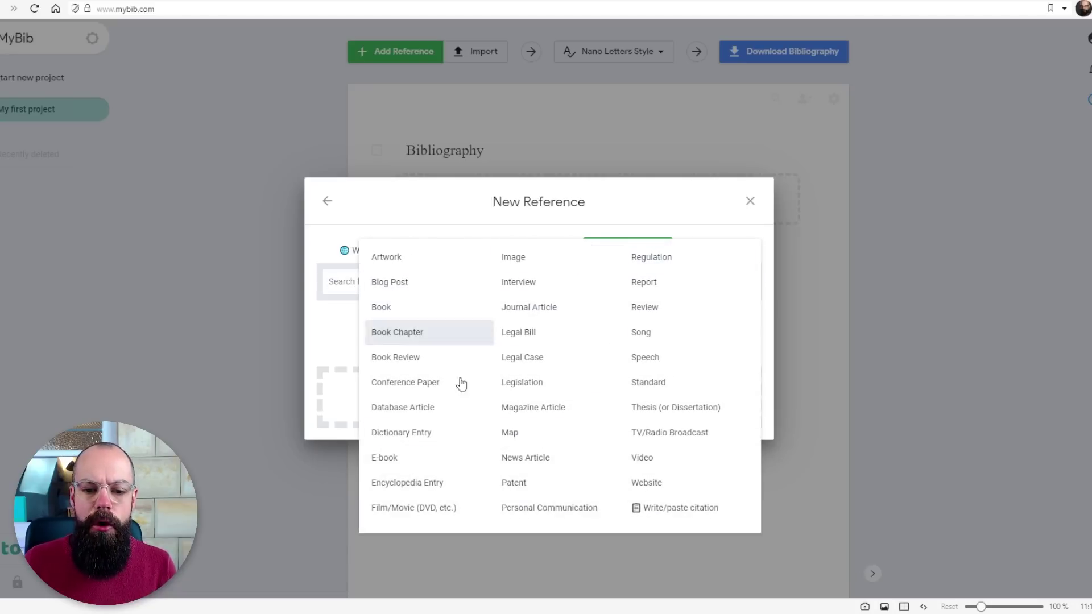
{"action": "left_click", "coordinate": [626, 131]}
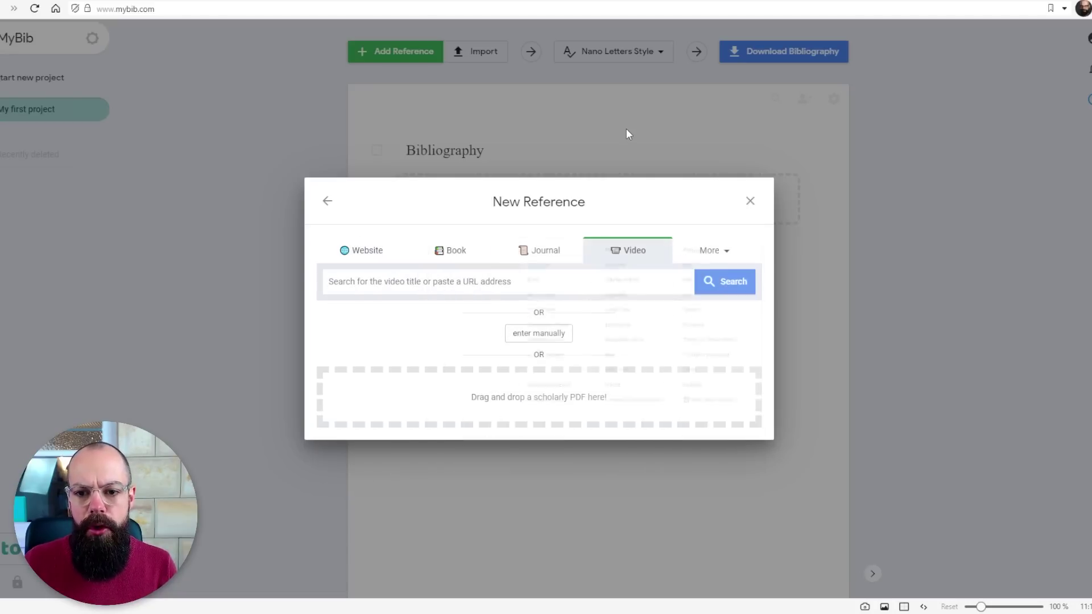
- Close the new reference form and browse the list of citation styles
{"action": "left_click", "coordinate": [750, 201]}
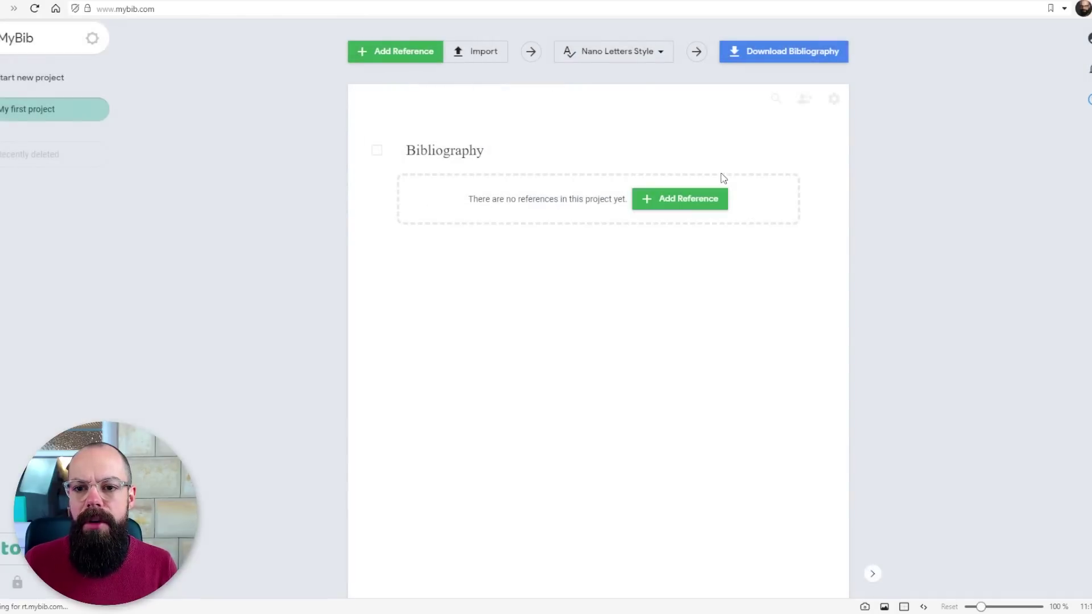
{"action": "left_click", "coordinate": [633, 54]}
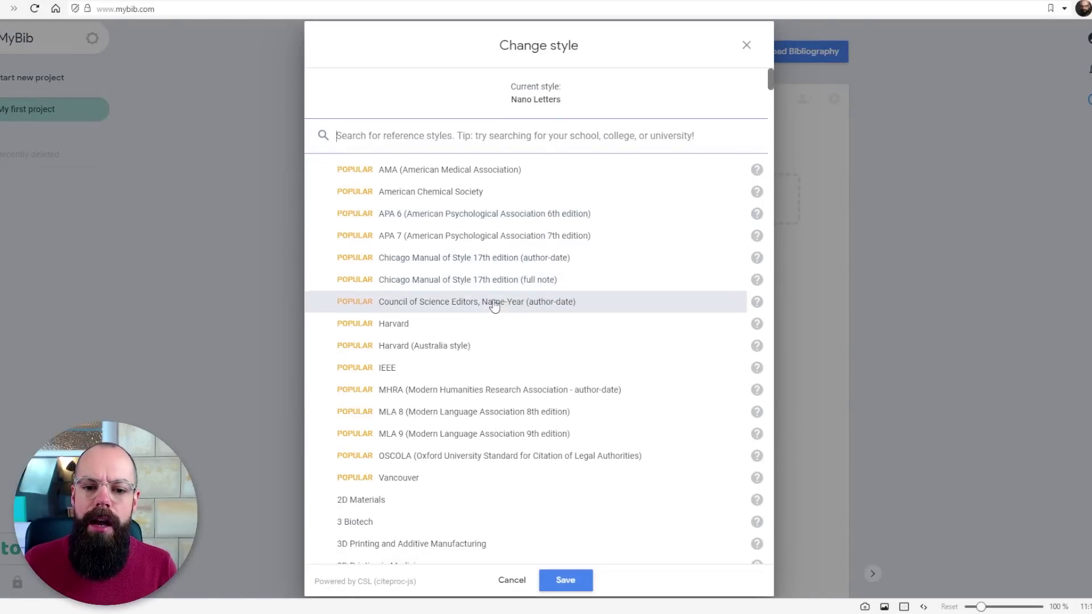
{"action": "scroll", "coordinate": [493, 301], "scroll_direction": "down", "scroll_amount": 10}
{"action": "scroll", "coordinate": [494, 296], "scroll_direction": "down", "scroll_amount": 15}
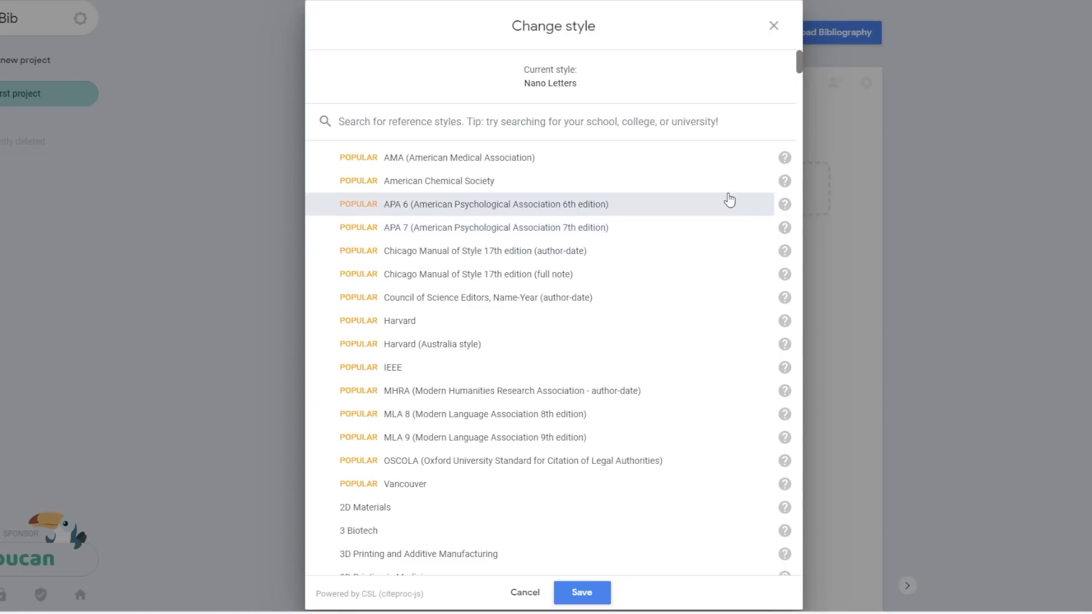
{"action": "scroll", "coordinate": [617, 220], "scroll_direction": "down", "scroll_amount": 3}
{"action": "scroll", "coordinate": [617, 220], "scroll_direction": "down", "scroll_amount": 15}
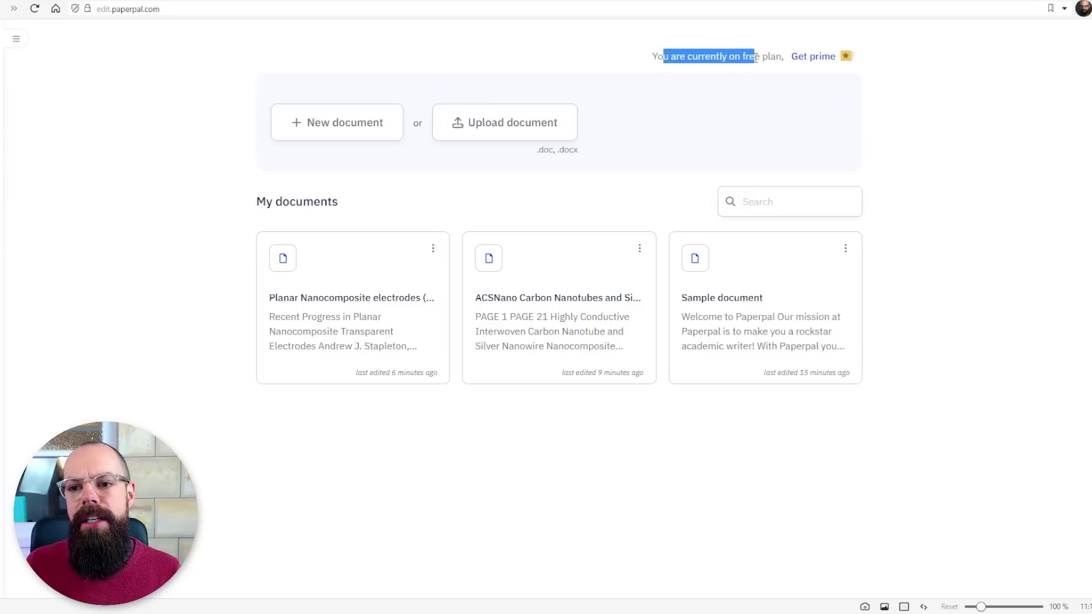
- Open the ACSNano Carbon Nanotubes and Silver Nanowire document from My documents
{"action": "left_click", "coordinate": [565, 265]}
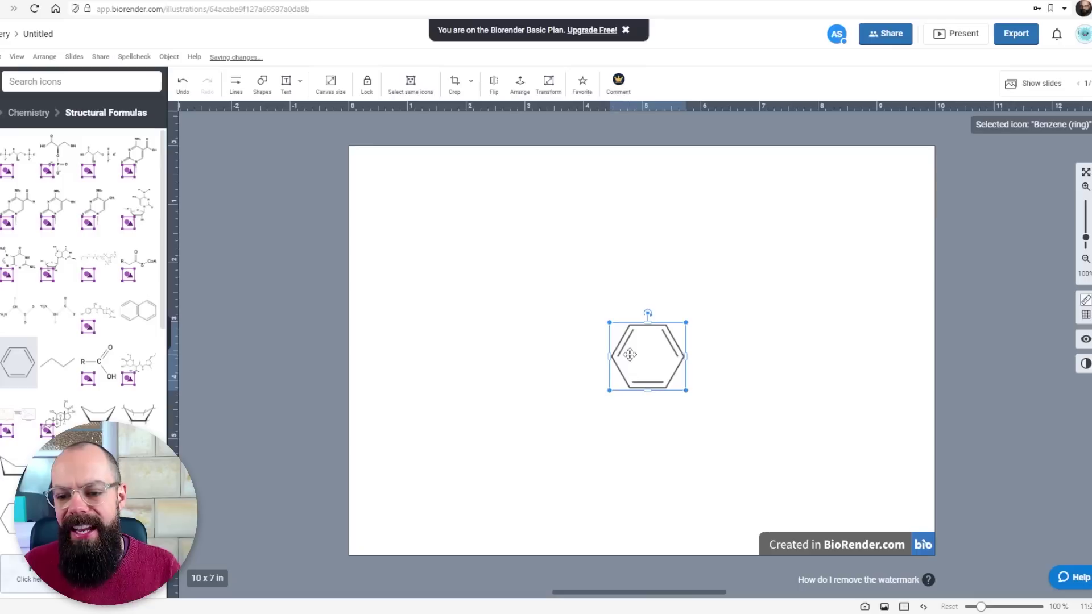
- Move the benzene ring up and left and enlarge it on the canvas
{"action": "left_click_drag", "start_coordinate": [630, 354], "coordinate": [532, 251]}
{"action": "mouse_move", "coordinate": [587, 286]}
{"action": "left_mouse_down"}
{"action": "mouse_move", "coordinate": [666, 354]}
{"action": "mouse_move", "coordinate": [596, 295]}
{"action": "left_mouse_up"}
{"action": "left_click_drag", "start_coordinate": [582, 233], "coordinate": [572, 290]}
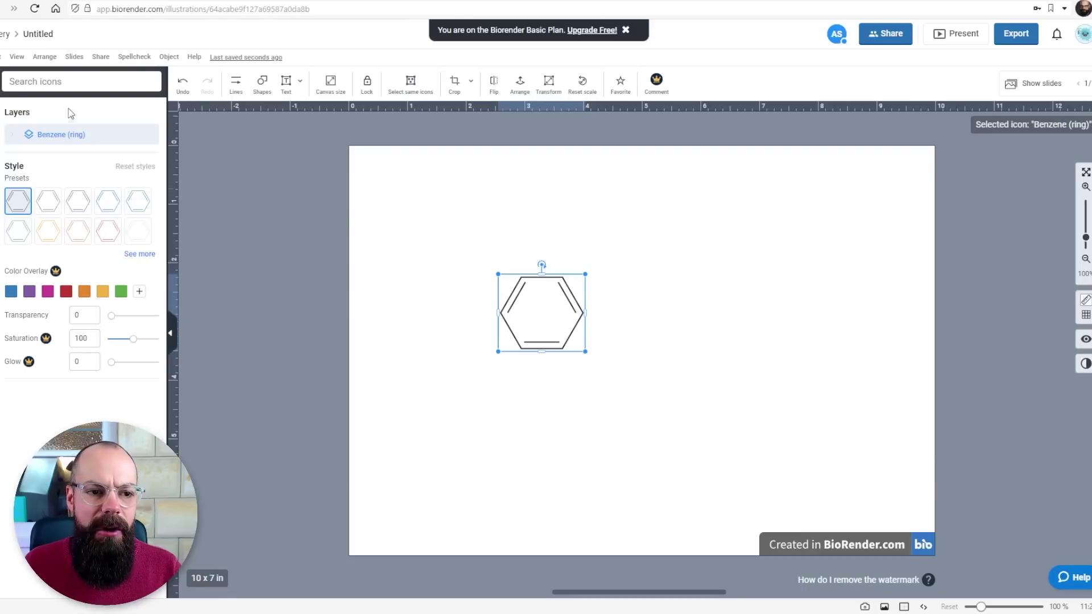
- Add cyclohexane boat and chair conformations from the structural formulas
{"action": "left_click", "coordinate": [357, 411]}
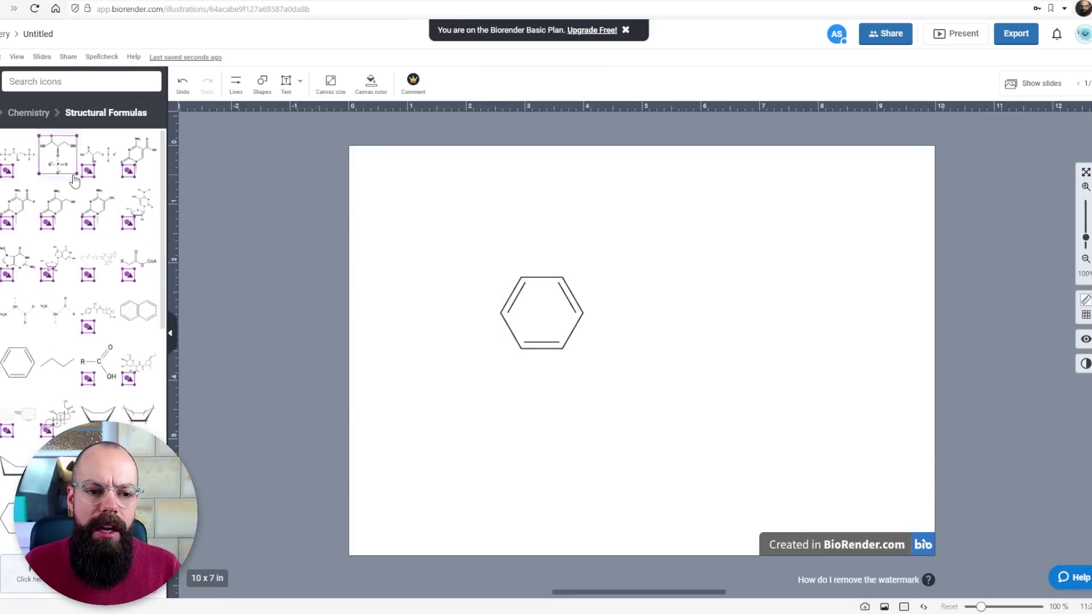
{"action": "scroll", "coordinate": [89, 253], "scroll_direction": "down", "scroll_amount": 4}
{"action": "scroll", "coordinate": [91, 284], "scroll_direction": "down", "scroll_amount": 3}
{"action": "scroll", "coordinate": [97, 335], "scroll_direction": "up", "scroll_amount": 2}
{"action": "left_click", "coordinate": [98, 354]}
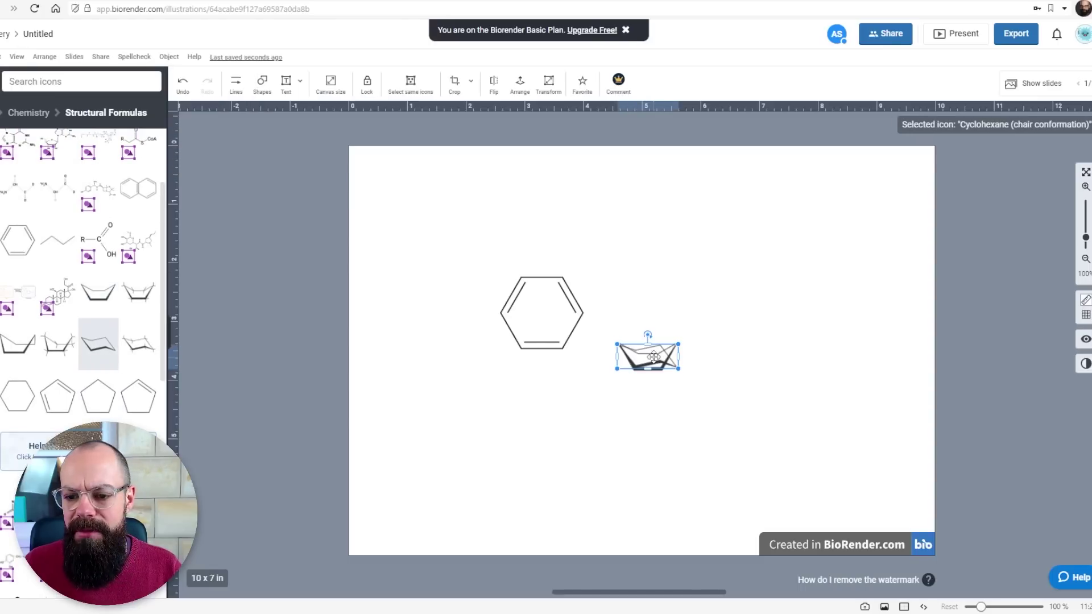
{"action": "left_click", "coordinate": [98, 347]}
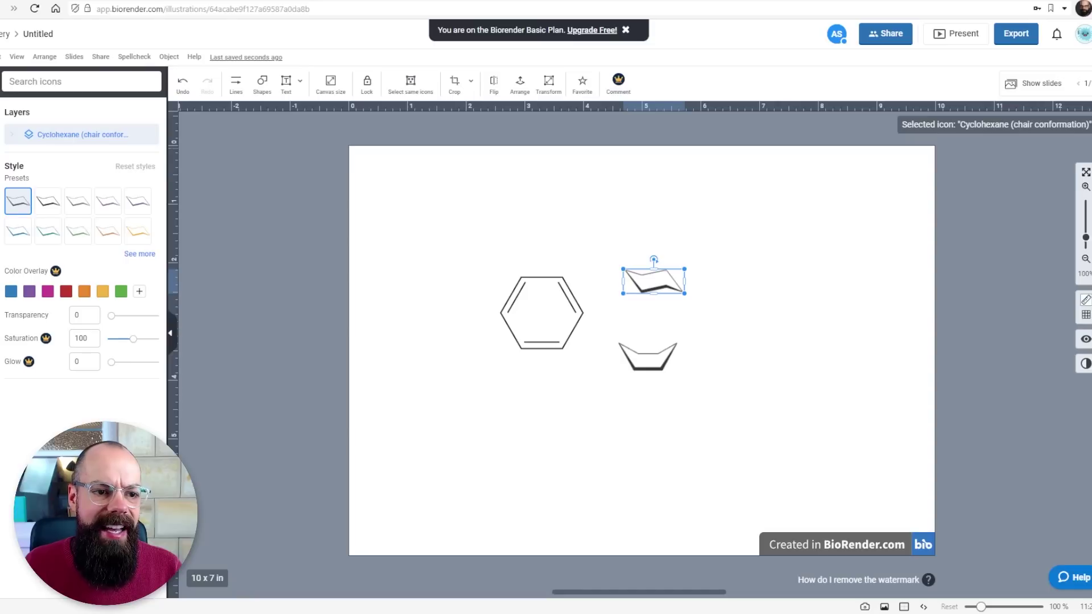
{"action": "left_click", "coordinate": [1, 209]}
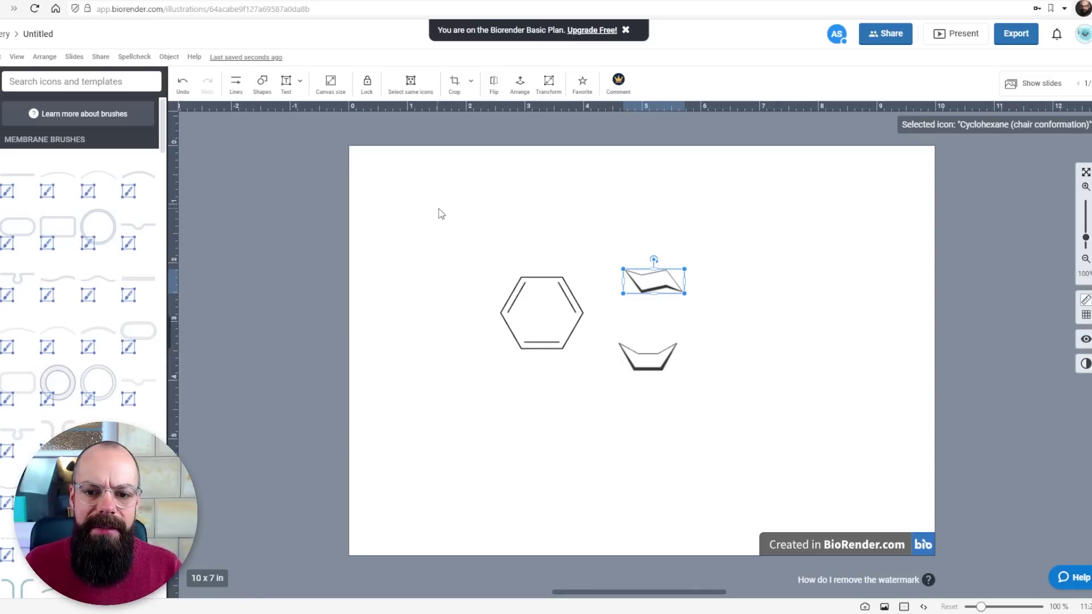
- Place a large membrane circle right of the cyclohexane structures and shrink it to brush size 20.1
{"action": "left_click", "coordinate": [512, 287]}
{"action": "left_click", "coordinate": [98, 227]}
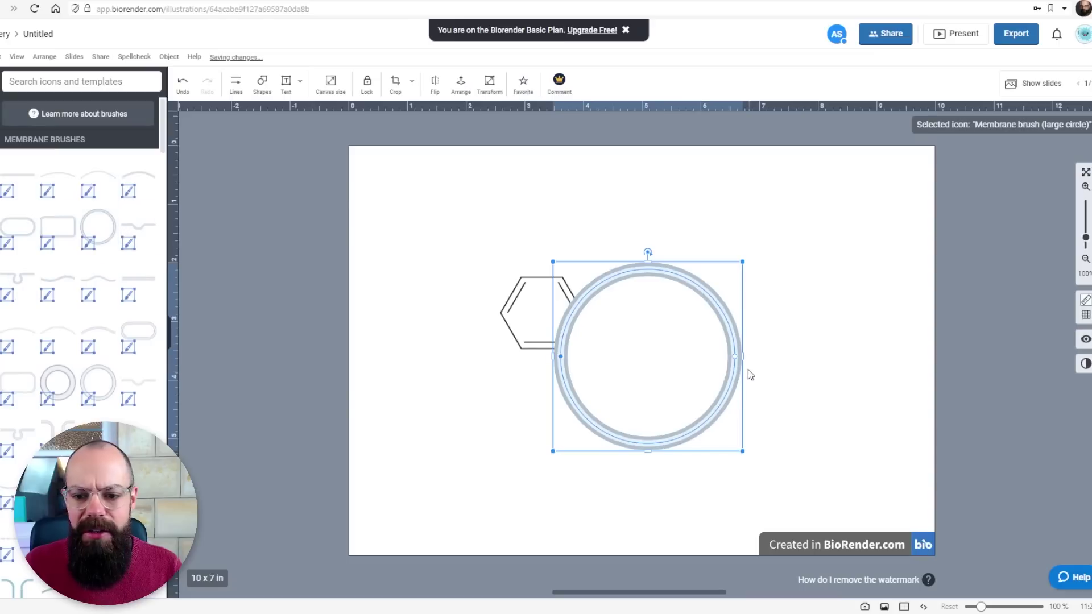
{"action": "left_click_drag", "start_coordinate": [692, 293], "coordinate": [843, 220]}
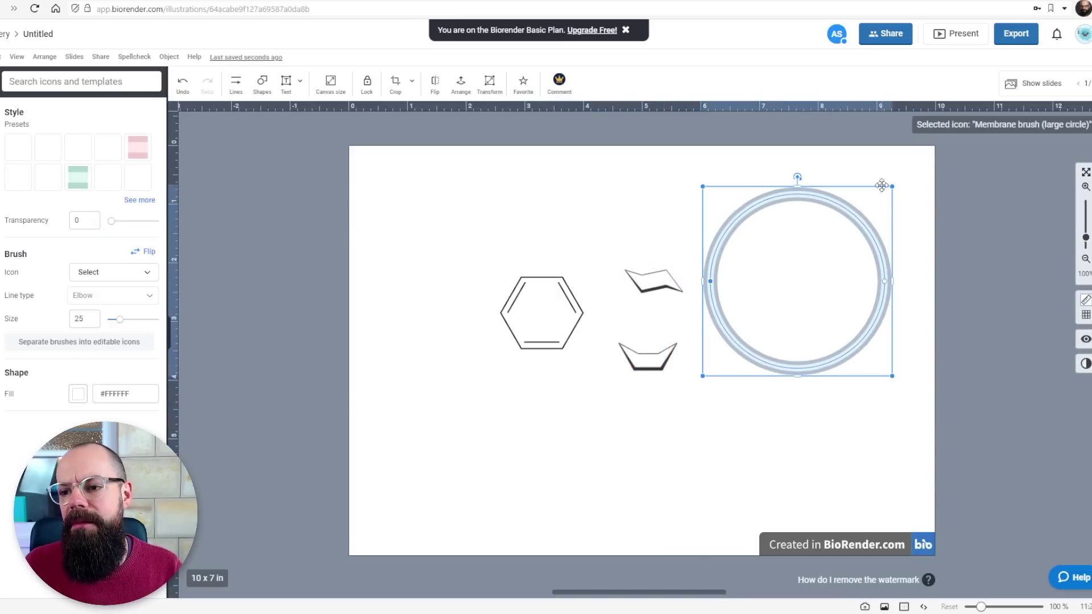
{"action": "left_click_drag", "start_coordinate": [890, 187], "coordinate": [857, 222]}
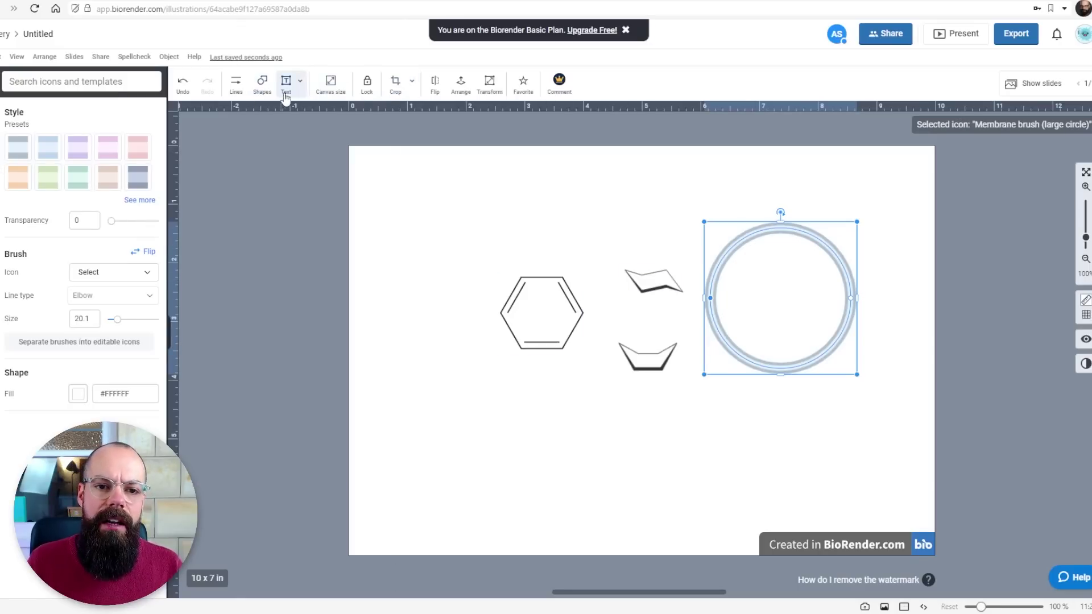
{"action": "left_click", "coordinate": [261, 86]}
{"action": "mouse_move", "coordinate": [291, 137]}
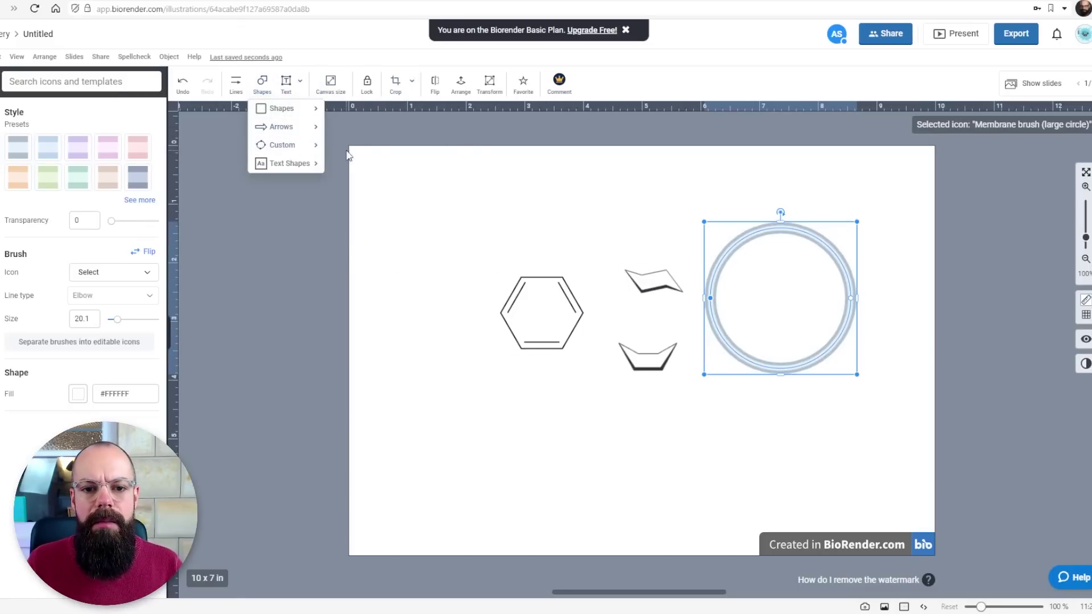
- Draw a custom polygon above-left of the benzene ring and drag an edge midpoint to add a corner
{"action": "left_click", "coordinate": [344, 185]}
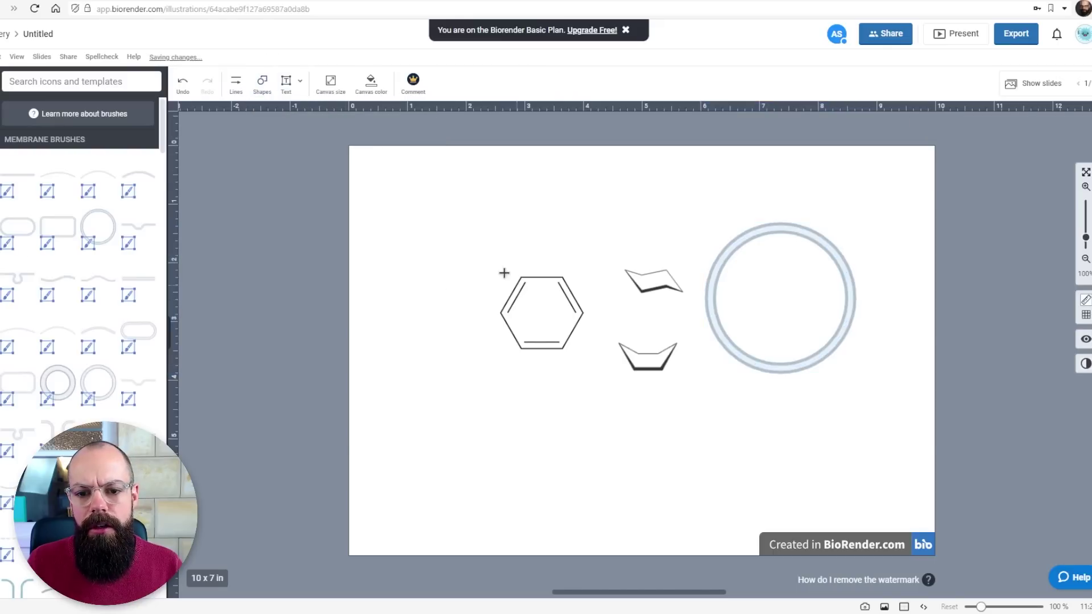
{"action": "left_click_drag", "start_coordinate": [426, 227], "coordinate": [509, 296]}
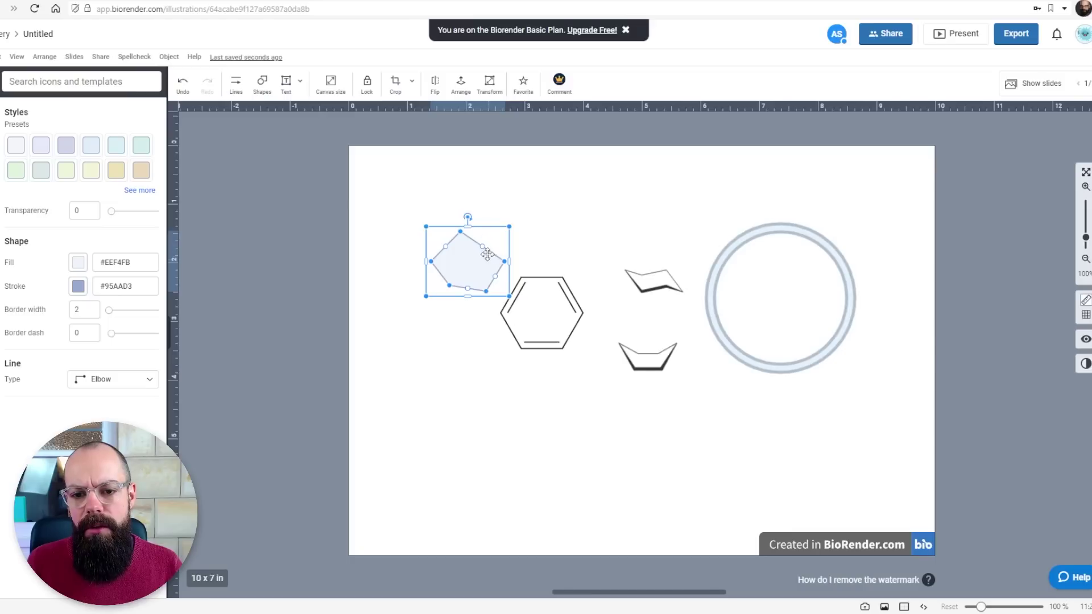
{"action": "left_click_drag", "start_coordinate": [481, 247], "coordinate": [443, 232]}
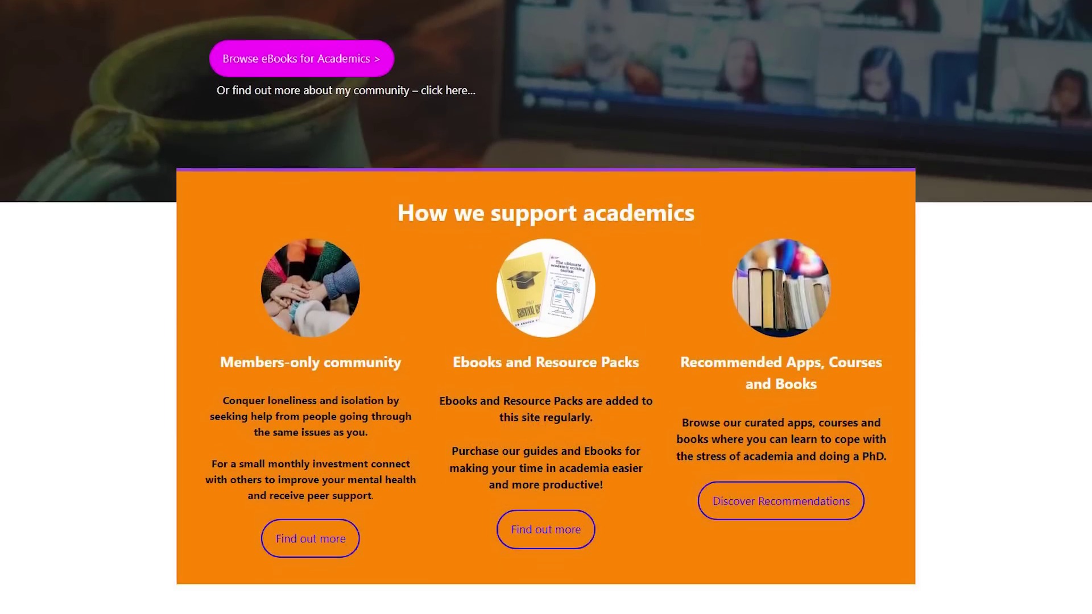
{"action": "scroll", "coordinate": [545, 308], "scroll_direction": "down", "scroll_amount": 7}
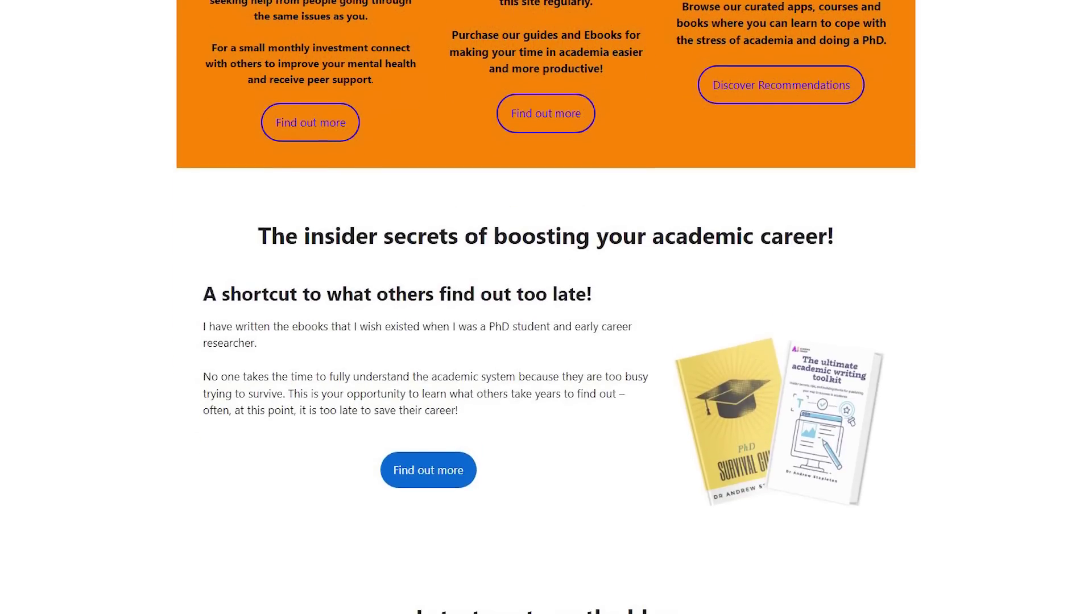